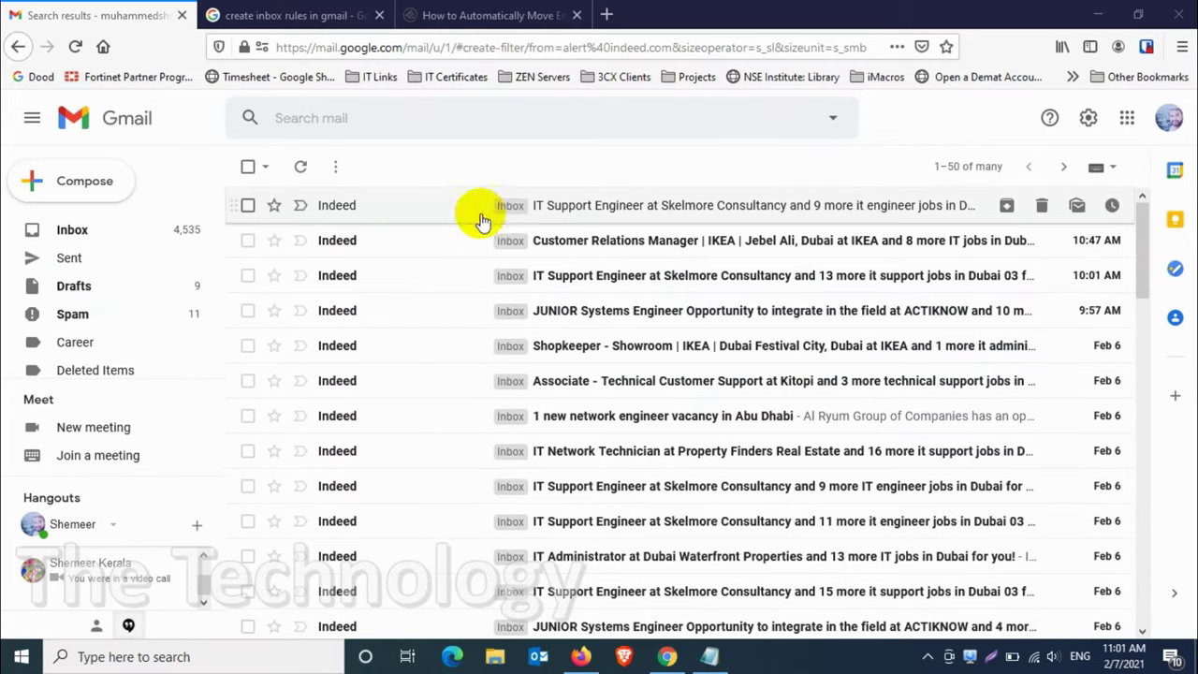
{"action": "scroll", "coordinate": [412, 271], "scroll_direction": "down", "scroll_amount": 3}
{"action": "scroll", "coordinate": [418, 278], "scroll_direction": "up", "scroll_amount": 3}
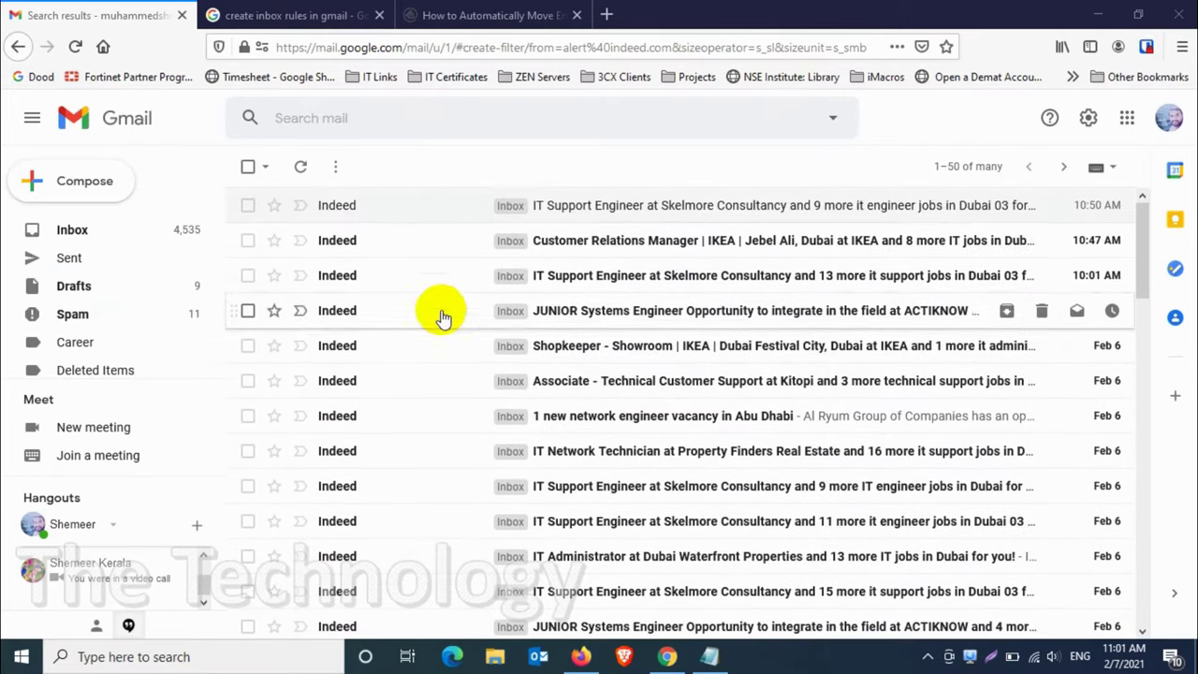
{"action": "left_click", "coordinate": [368, 253]}
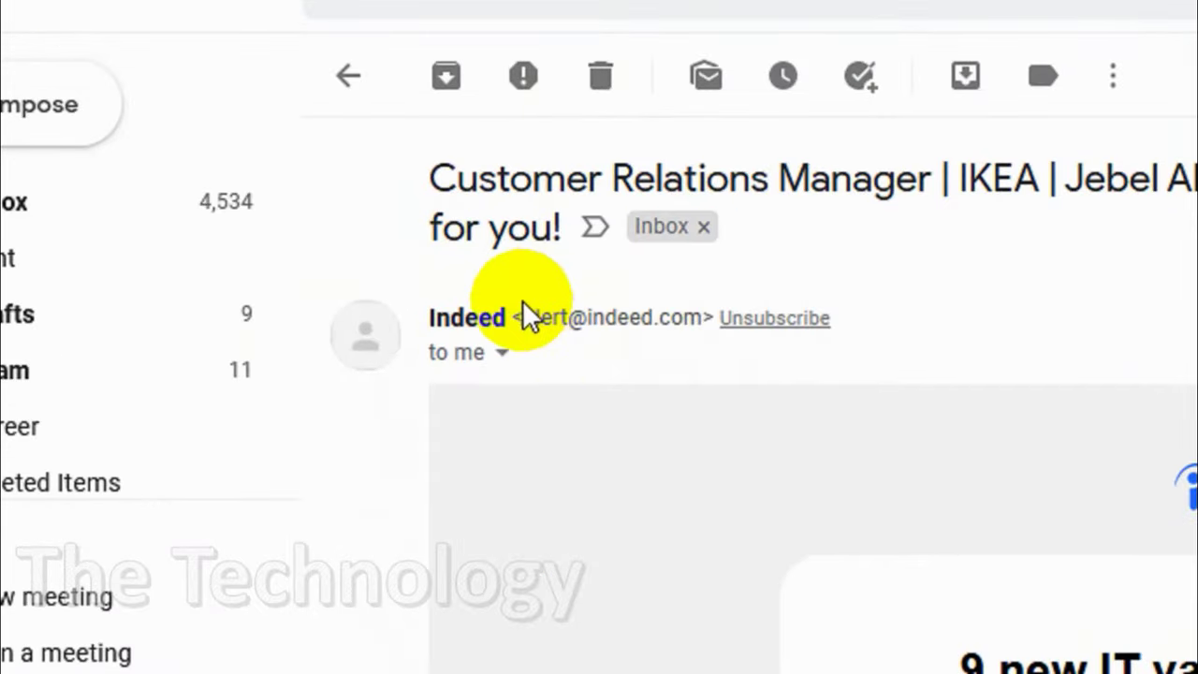
{"action": "left_click_drag", "start_coordinate": [521, 319], "coordinate": [704, 323]}
{"action": "right_click", "coordinate": [663, 328]}
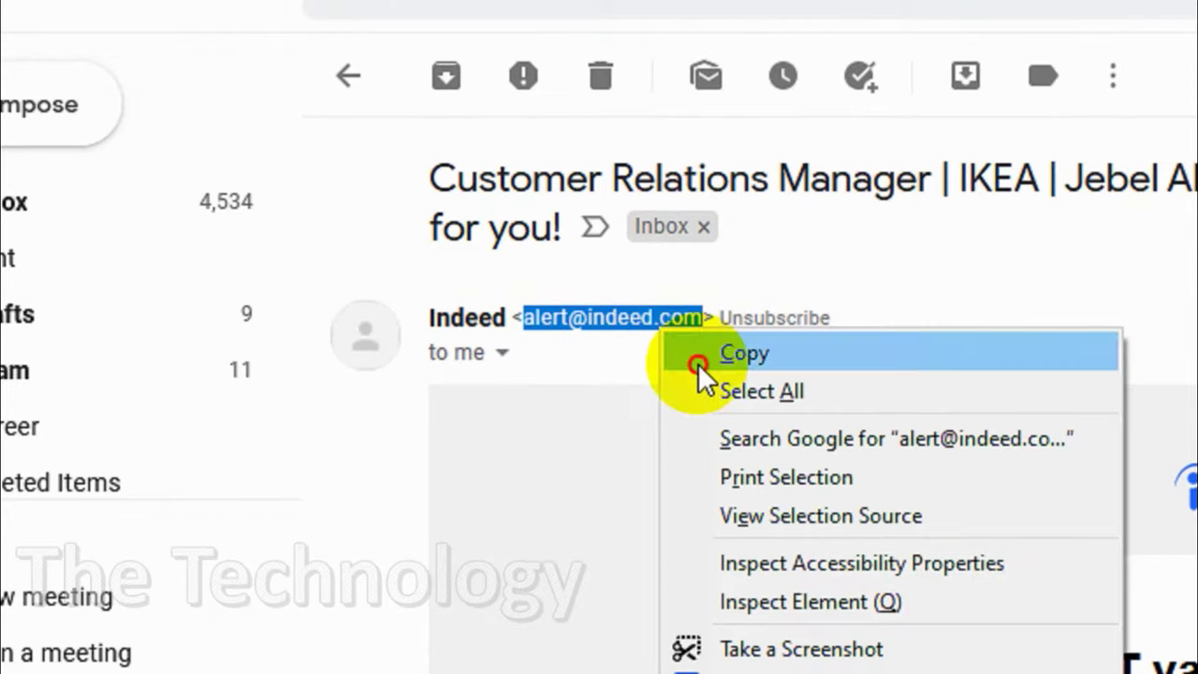
{"action": "left_click", "coordinate": [697, 352]}
{"action": "left_click", "coordinate": [348, 143]}
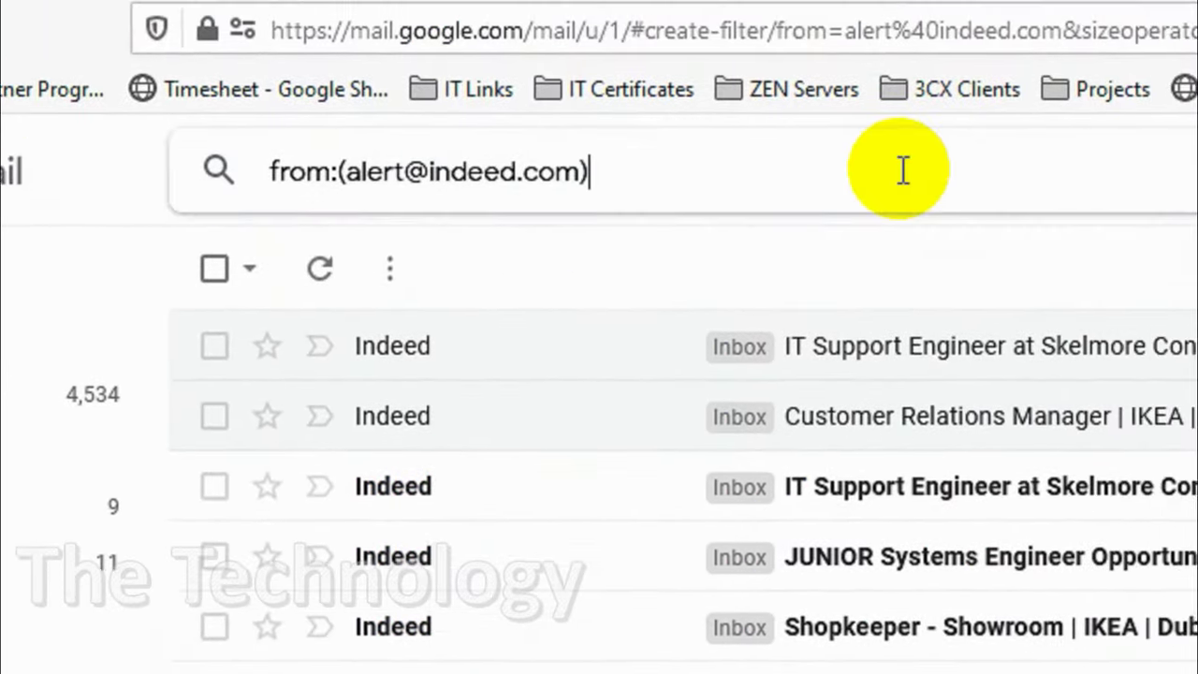
{"action": "left_click", "coordinate": [1031, 97]}
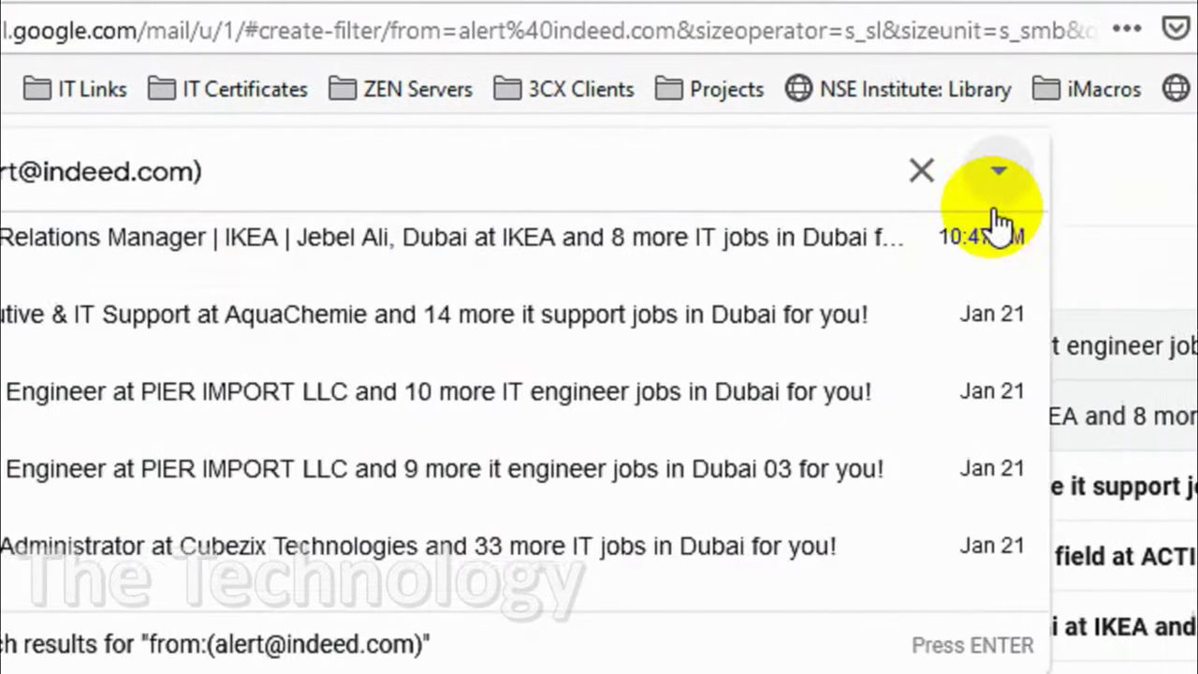
{"action": "left_click", "coordinate": [895, 173]}
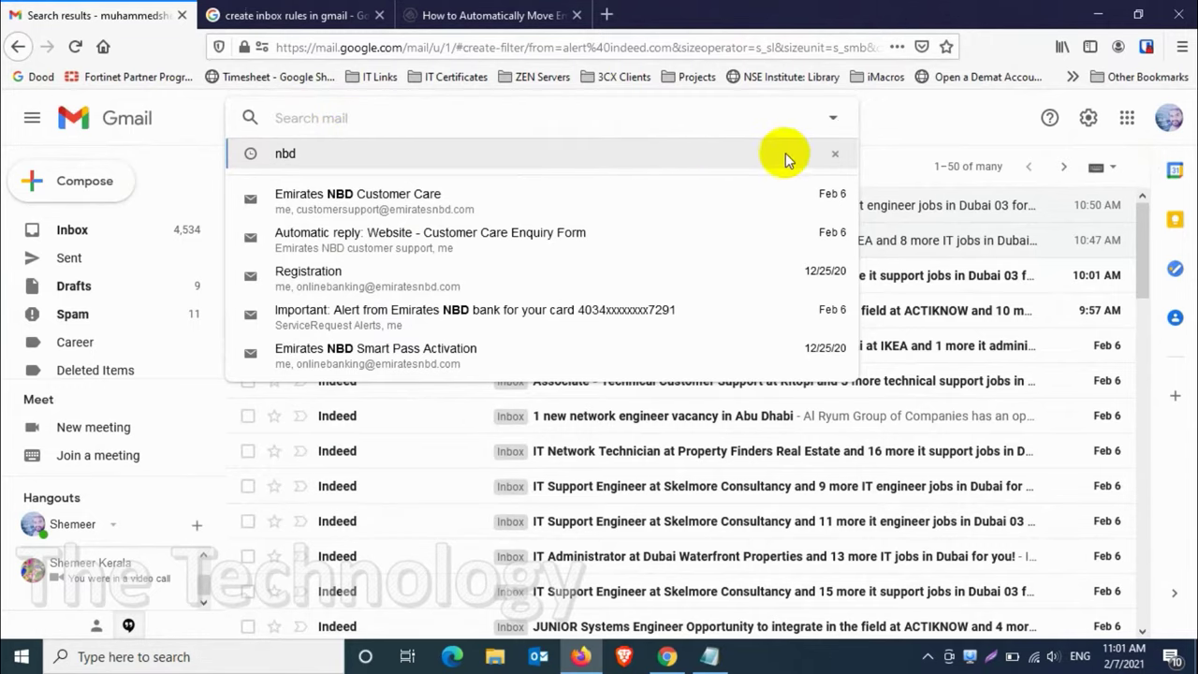
{"action": "left_click", "coordinate": [839, 119]}
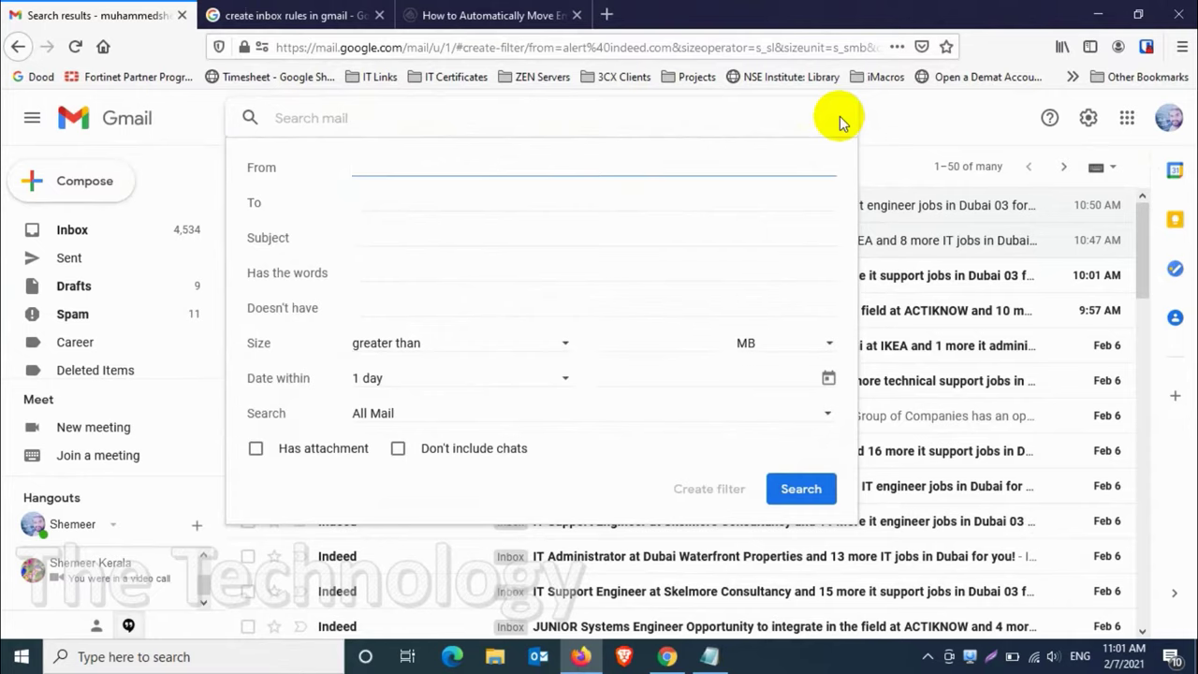
{"action": "right_click", "coordinate": [444, 166]}
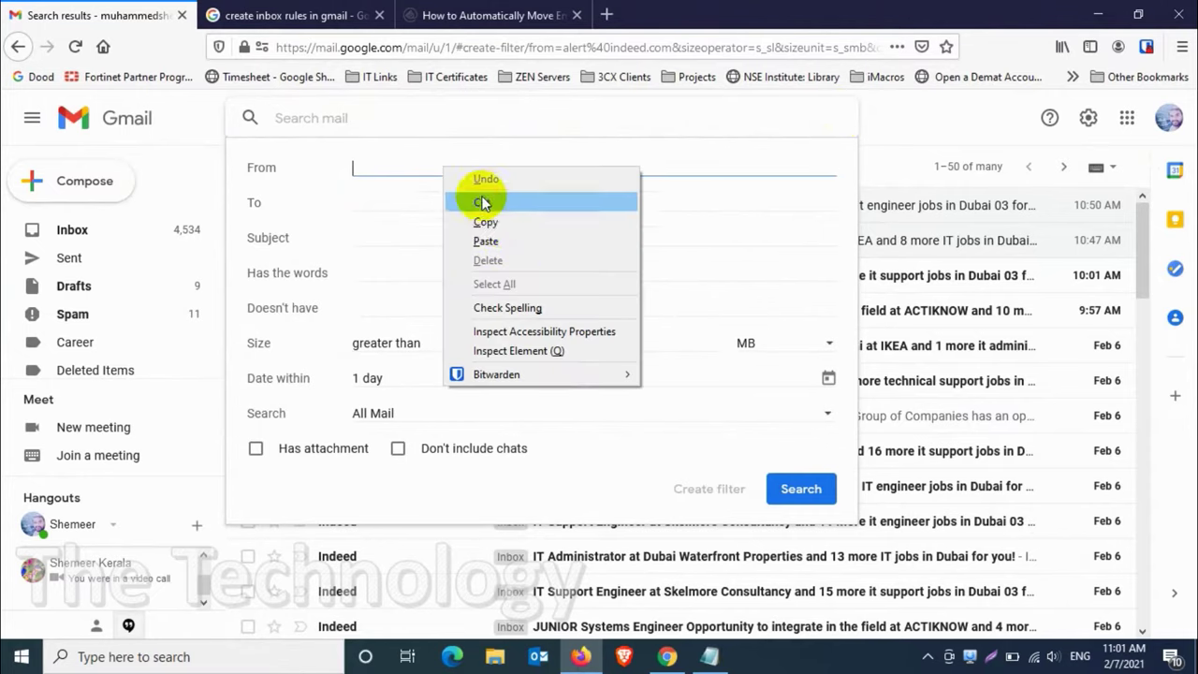
{"action": "left_click", "coordinate": [488, 241]}
{"action": "left_click", "coordinate": [459, 204]}
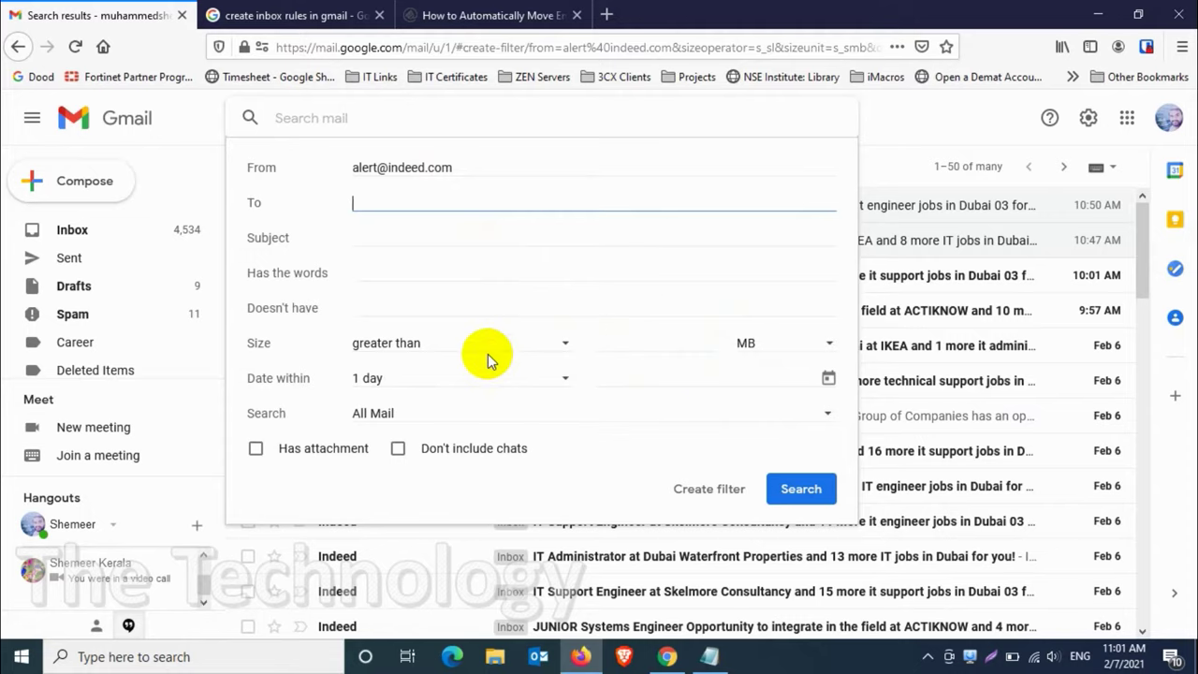
{"action": "left_click", "coordinate": [563, 344]}
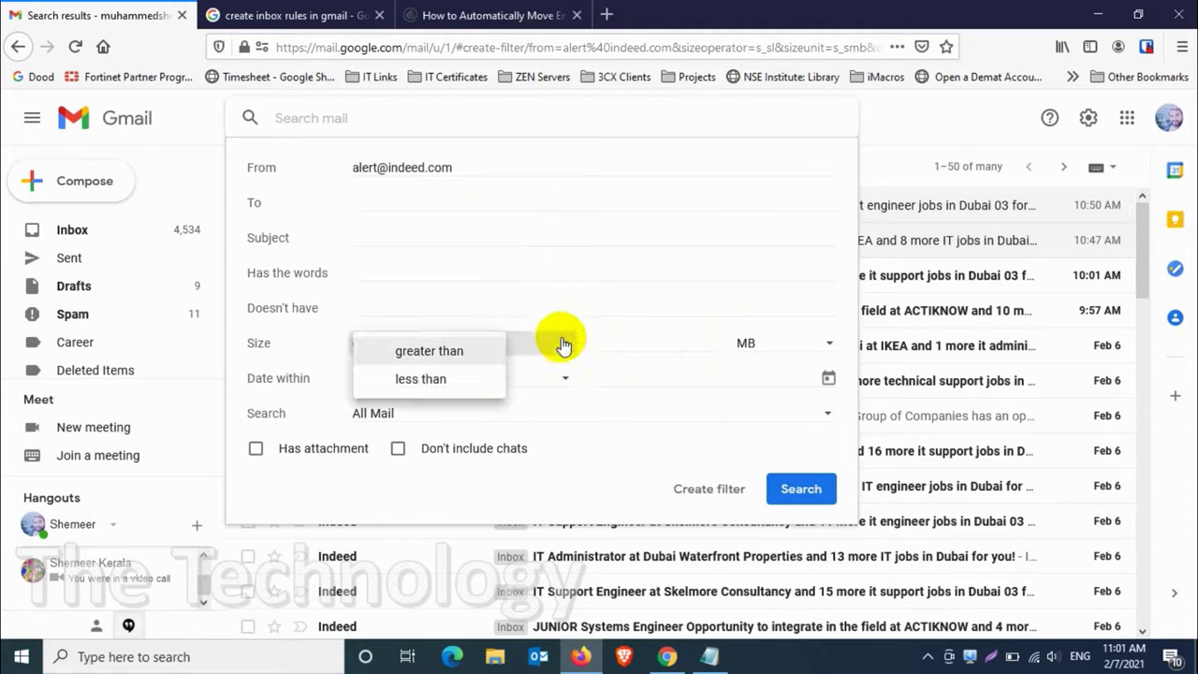
{"action": "left_click", "coordinate": [503, 351]}
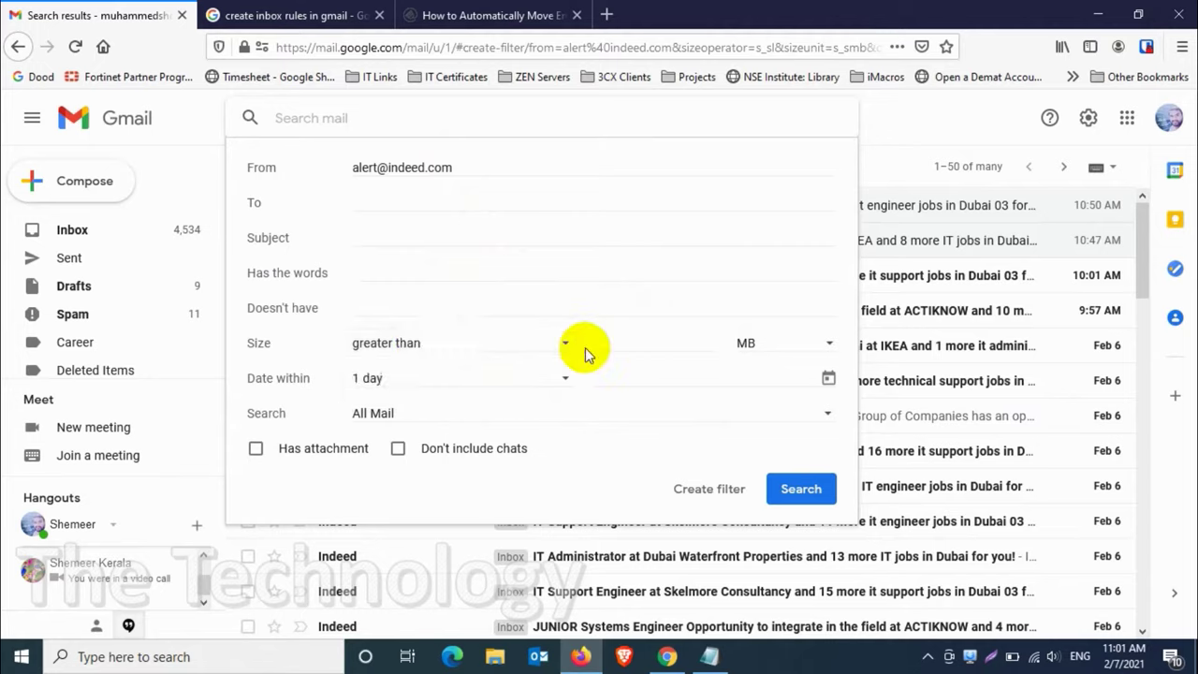
{"action": "left_click", "coordinate": [371, 200]}
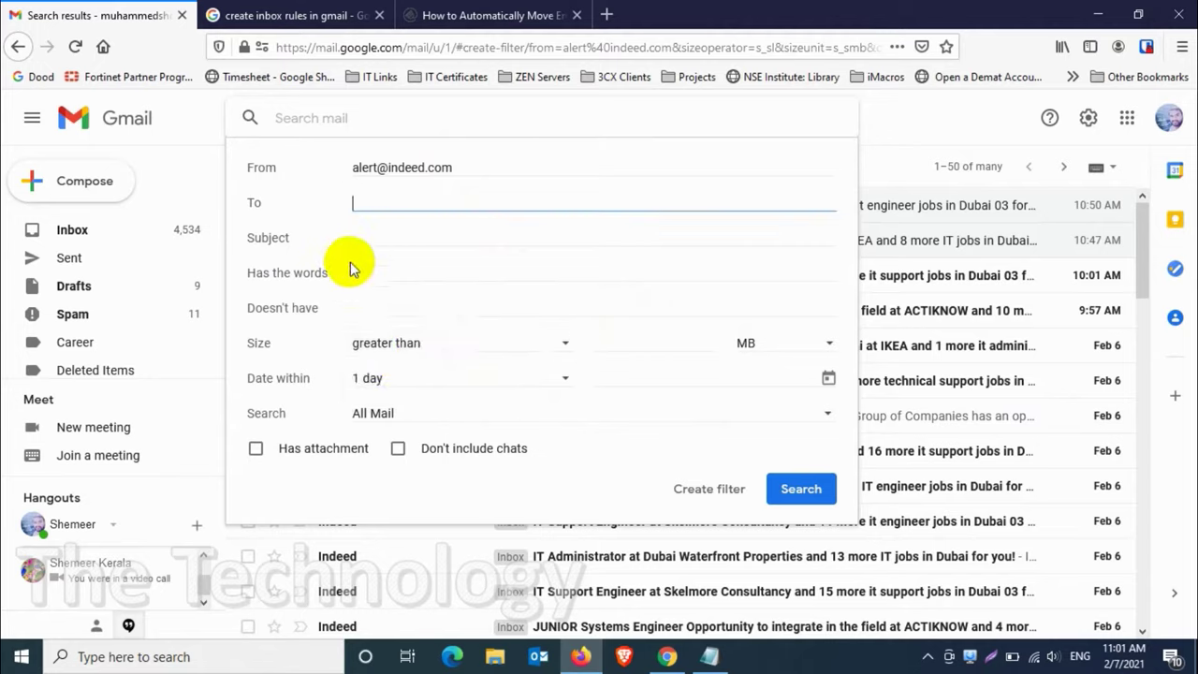
{"action": "left_click", "coordinate": [378, 237]}
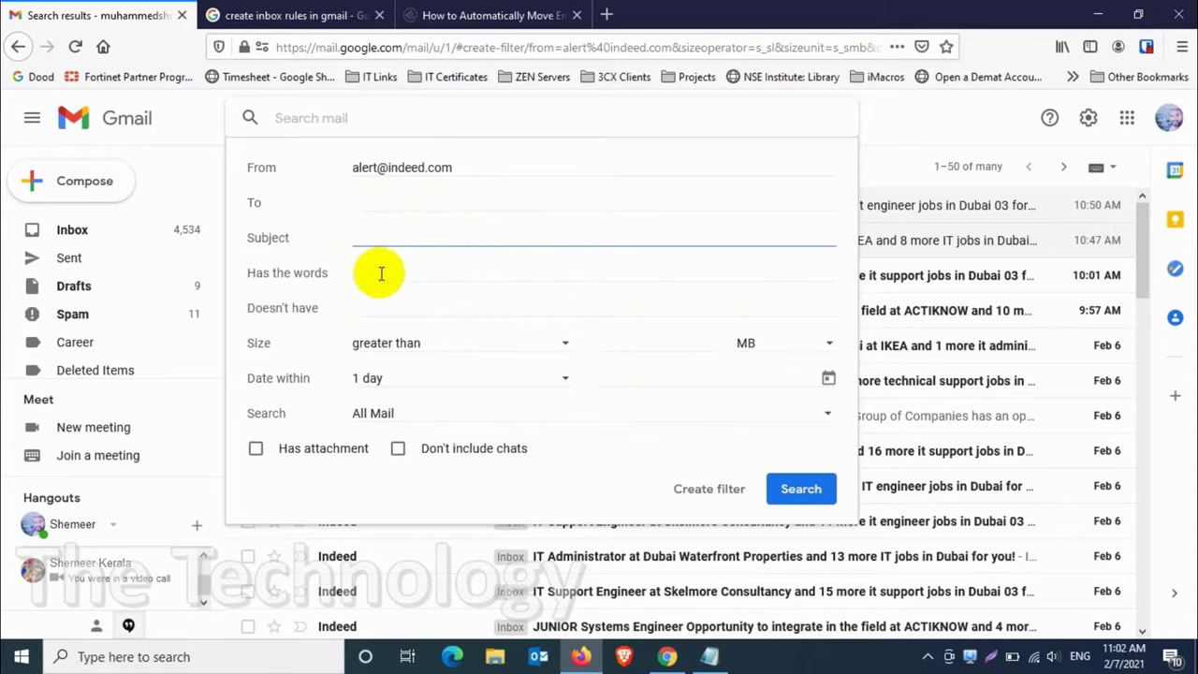
{"action": "left_click", "coordinate": [380, 274]}
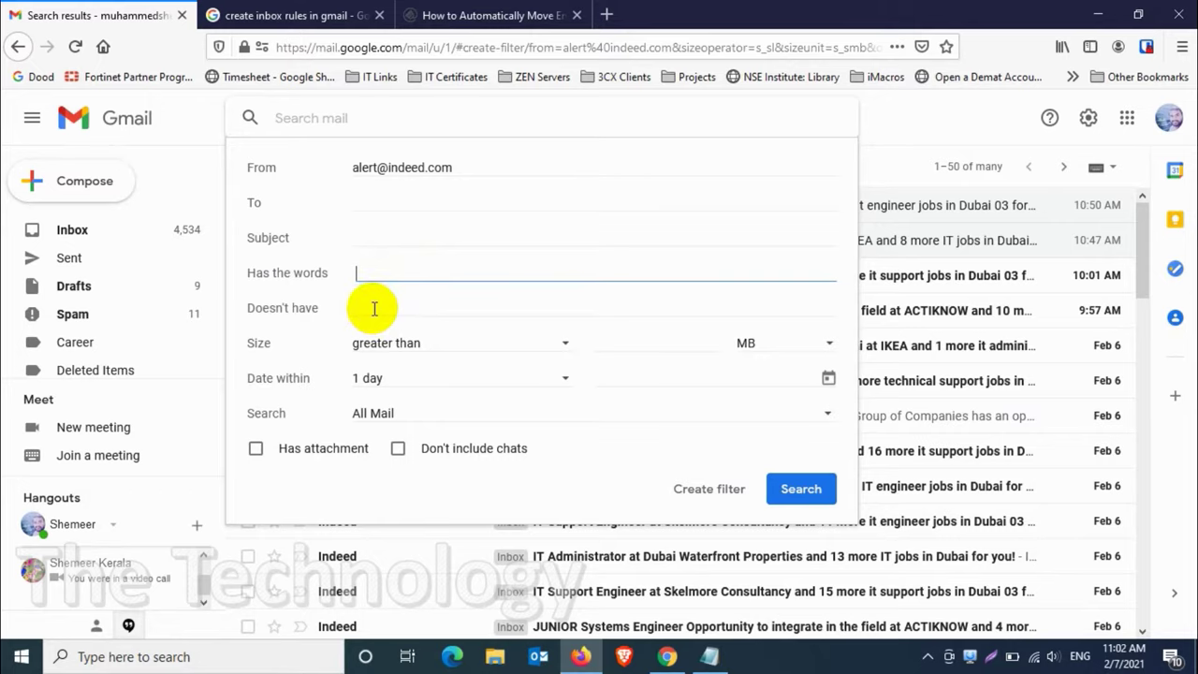
{"action": "left_click", "coordinate": [374, 309]}
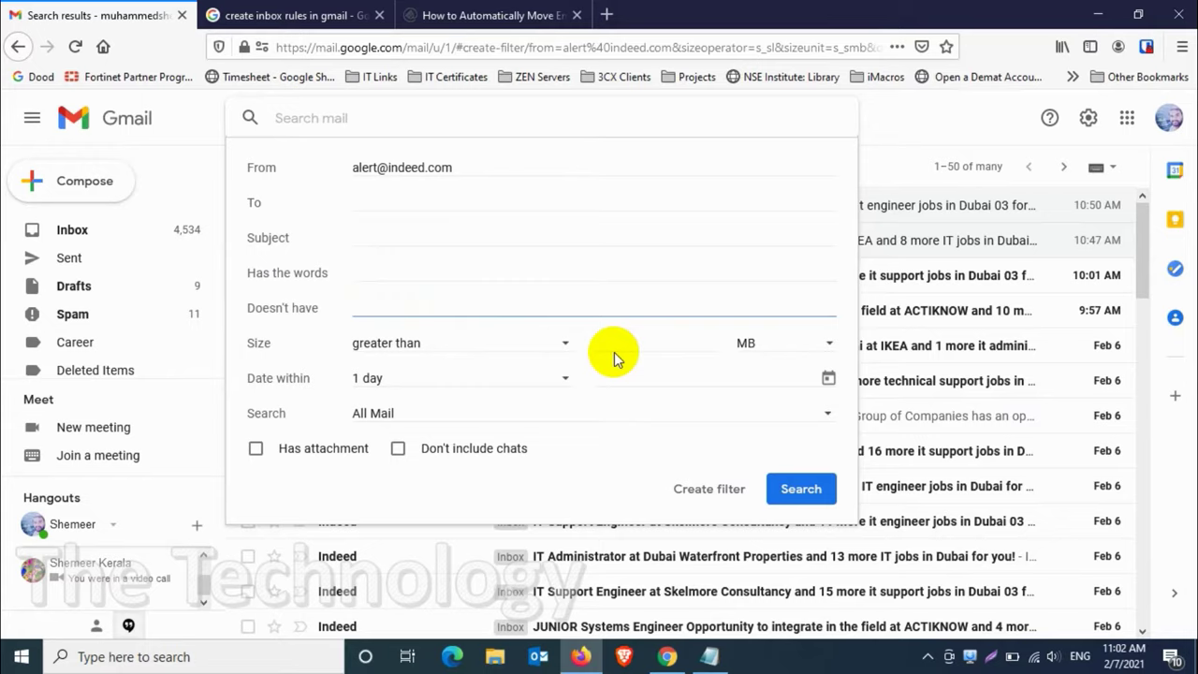
Step: Try the size criterion options: comparison less than, unit MB
{"action": "left_click", "coordinate": [564, 352]}
{"action": "left_click", "coordinate": [428, 377]}
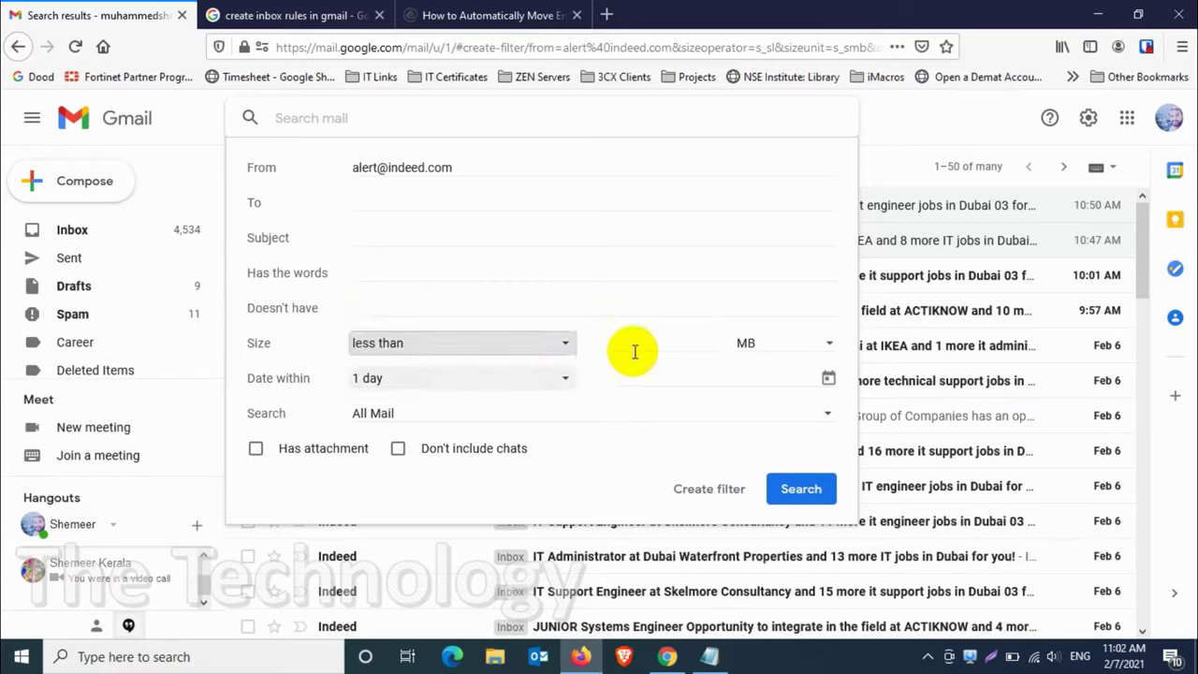
{"action": "left_click", "coordinate": [739, 342]}
{"action": "left_click", "coordinate": [781, 348]}
{"action": "left_click", "coordinate": [686, 348]}
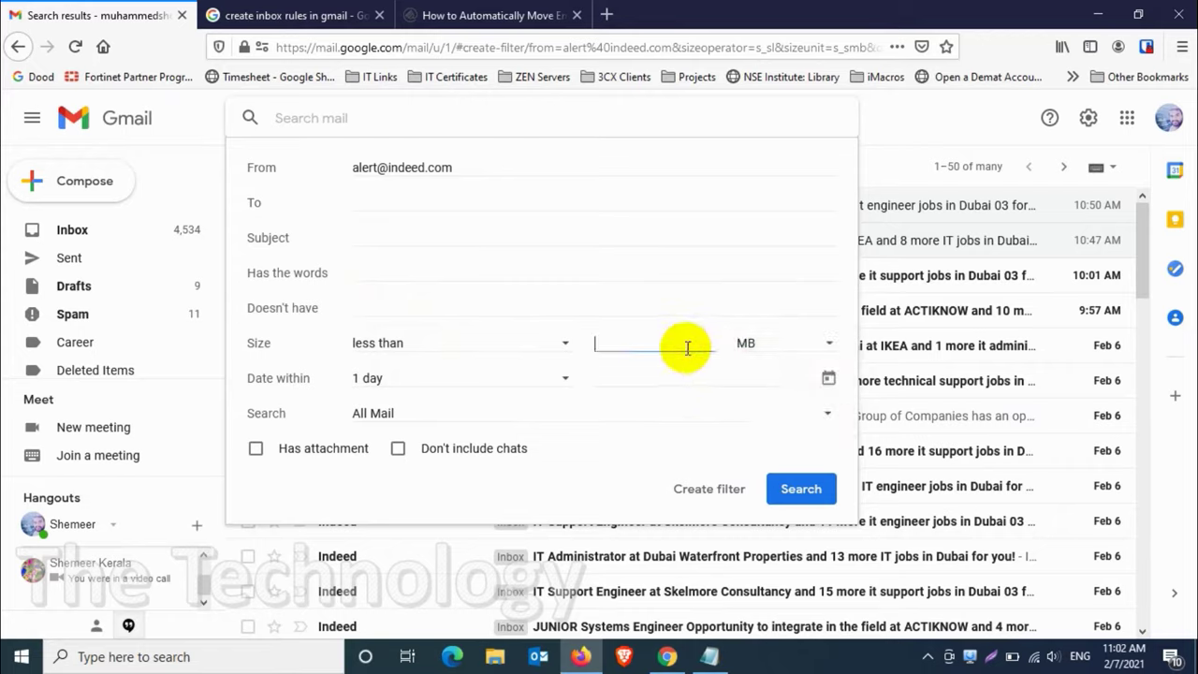
{"action": "left_click", "coordinate": [650, 377]}
{"action": "left_click", "coordinate": [495, 343]}
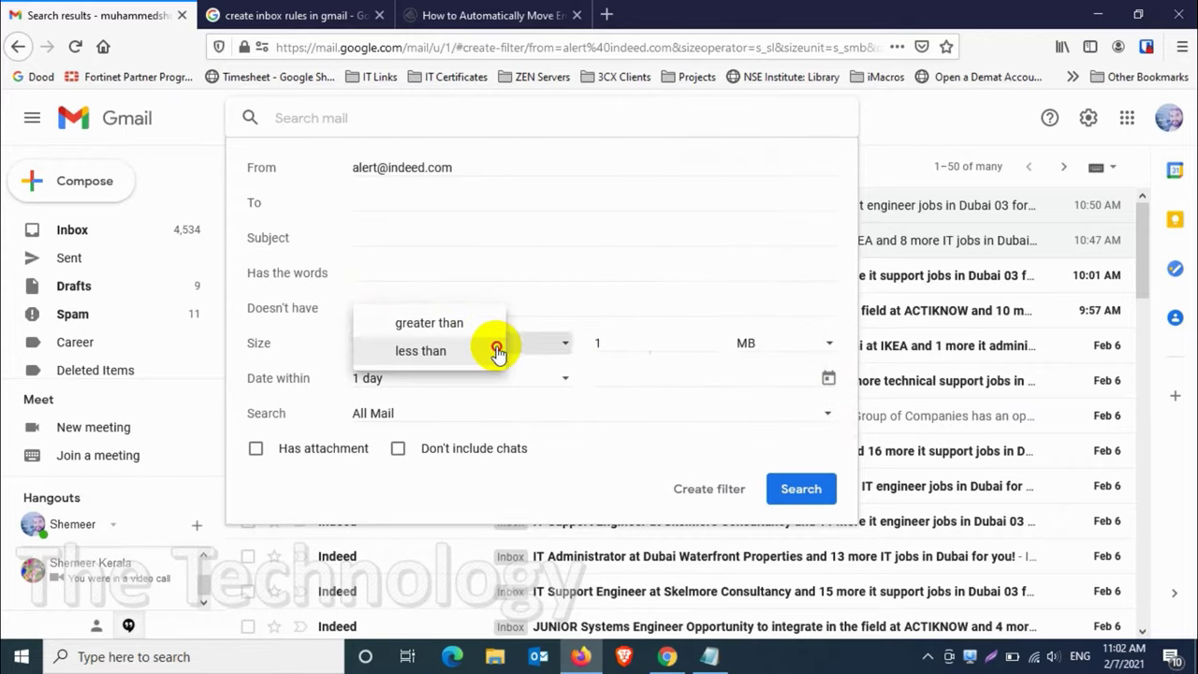
{"action": "left_click", "coordinate": [582, 350]}
Step: Switch the size comparison to greater than and clear the size value
{"action": "left_click", "coordinate": [548, 344]}
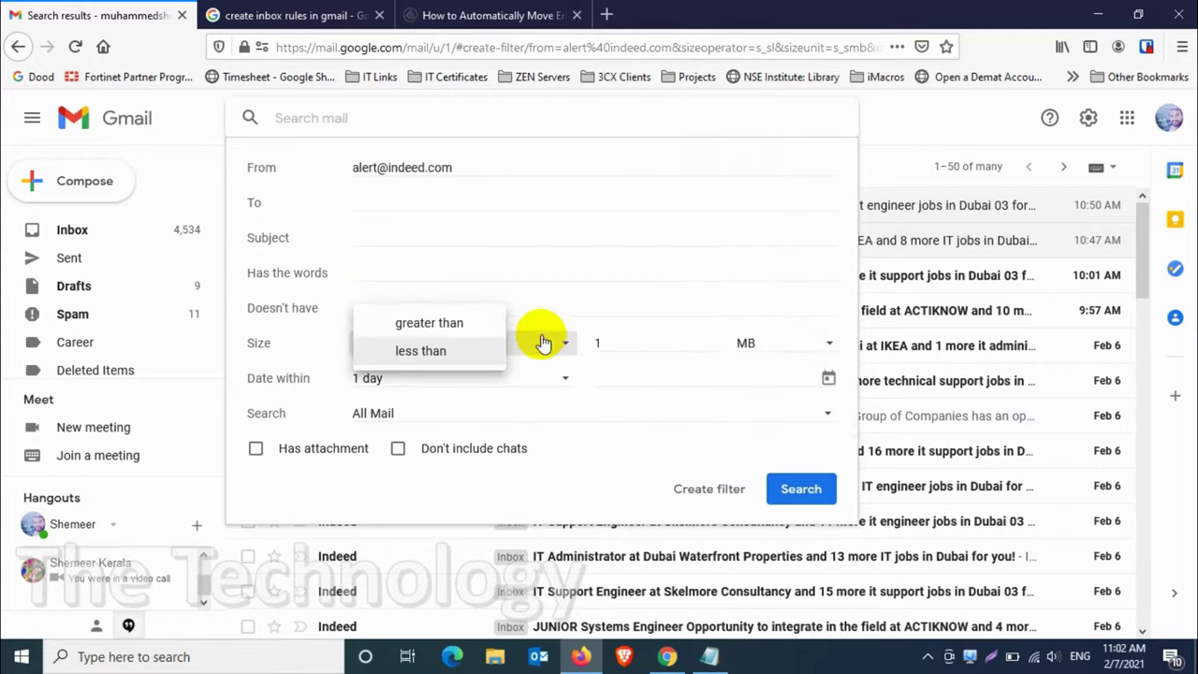
{"action": "left_click", "coordinate": [490, 321]}
{"action": "double_click", "coordinate": [604, 342]}
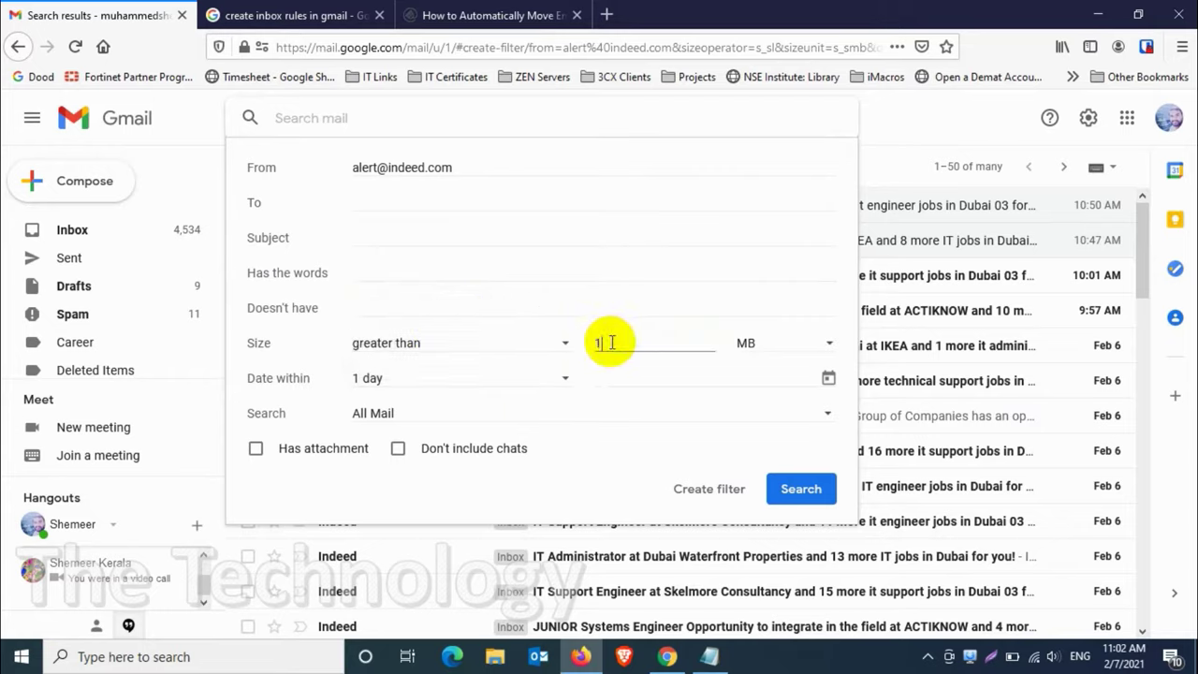
{"action": "type", "text": "0"}
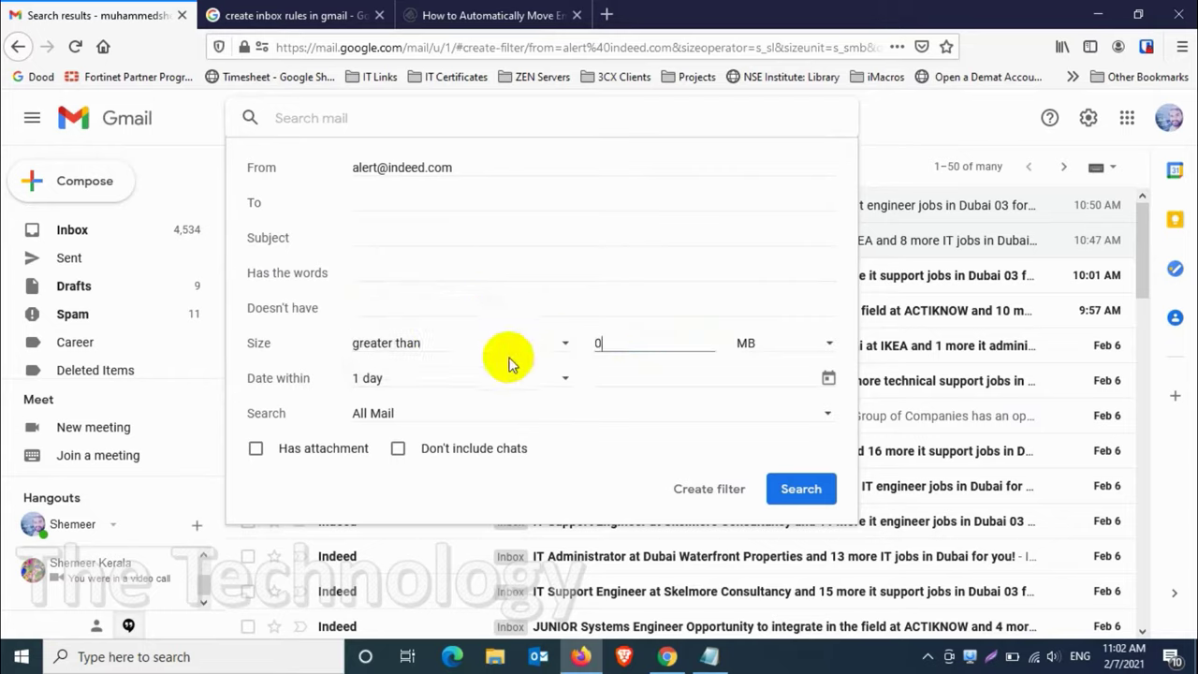
{"action": "left_click", "coordinate": [624, 369]}
{"action": "left_click", "coordinate": [543, 368]}
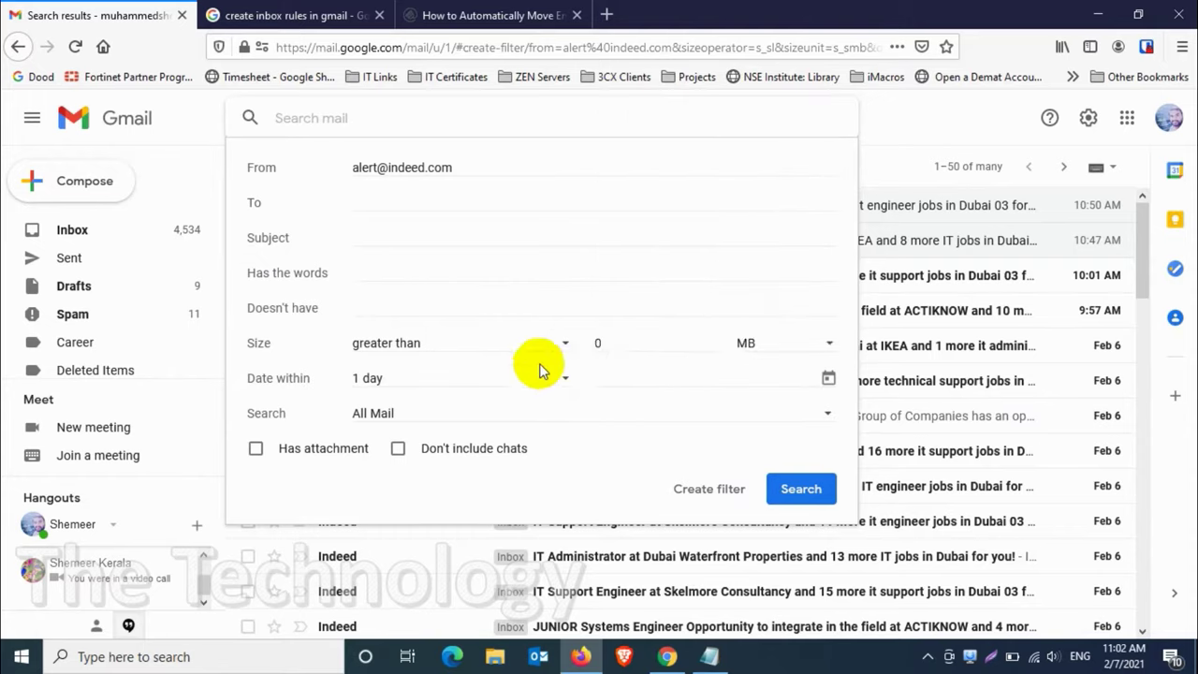
{"action": "left_click", "coordinate": [604, 343]}
{"action": "key", "text": "BackSpace"}
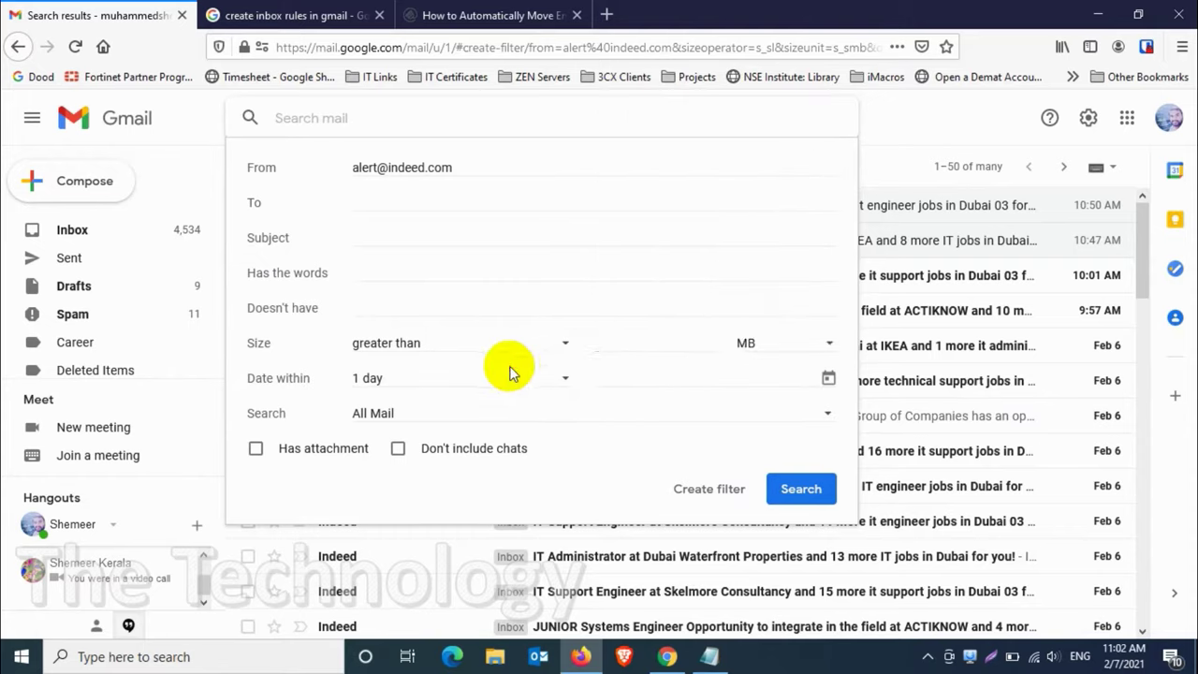
Step: Set Date within to 1 year
{"action": "left_click", "coordinate": [510, 371]}
{"action": "scroll", "coordinate": [415, 599], "scroll_direction": "down", "scroll_amount": 2}
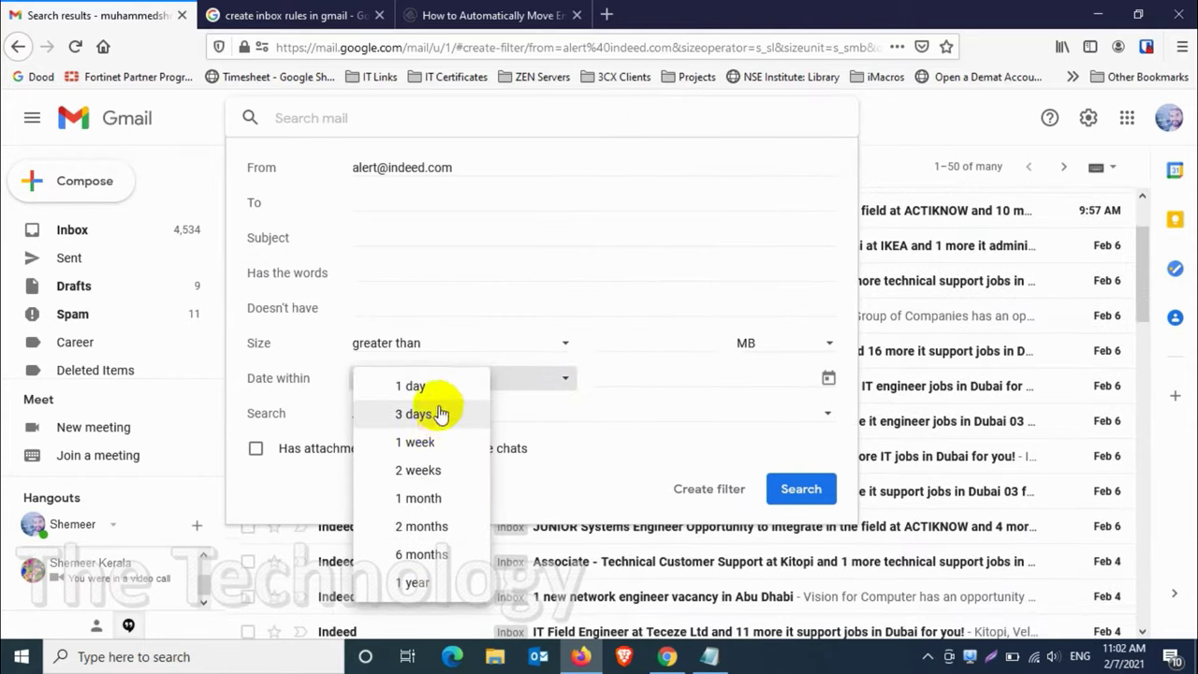
{"action": "scroll", "coordinate": [983, 494], "scroll_direction": "up", "scroll_amount": 2}
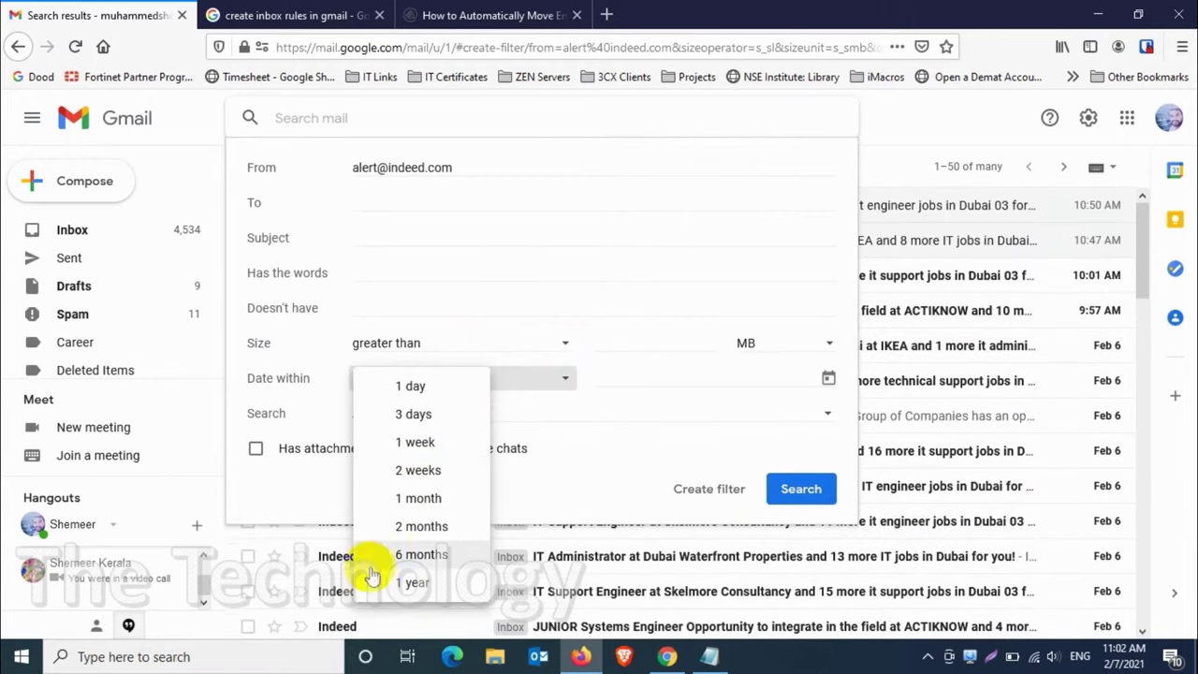
{"action": "left_click", "coordinate": [415, 582]}
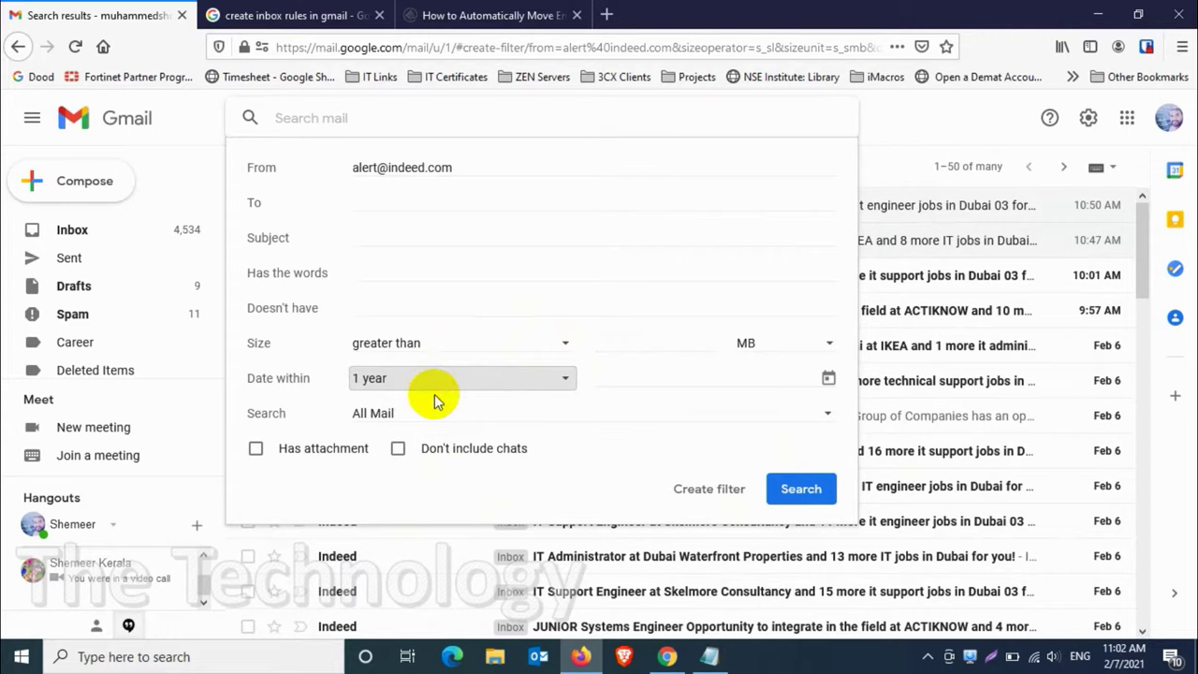
Step: Limit the search to Inbox and exclude chats, leaving Has attachment unticked
{"action": "left_click", "coordinate": [394, 421]}
{"action": "left_click", "coordinate": [412, 447]}
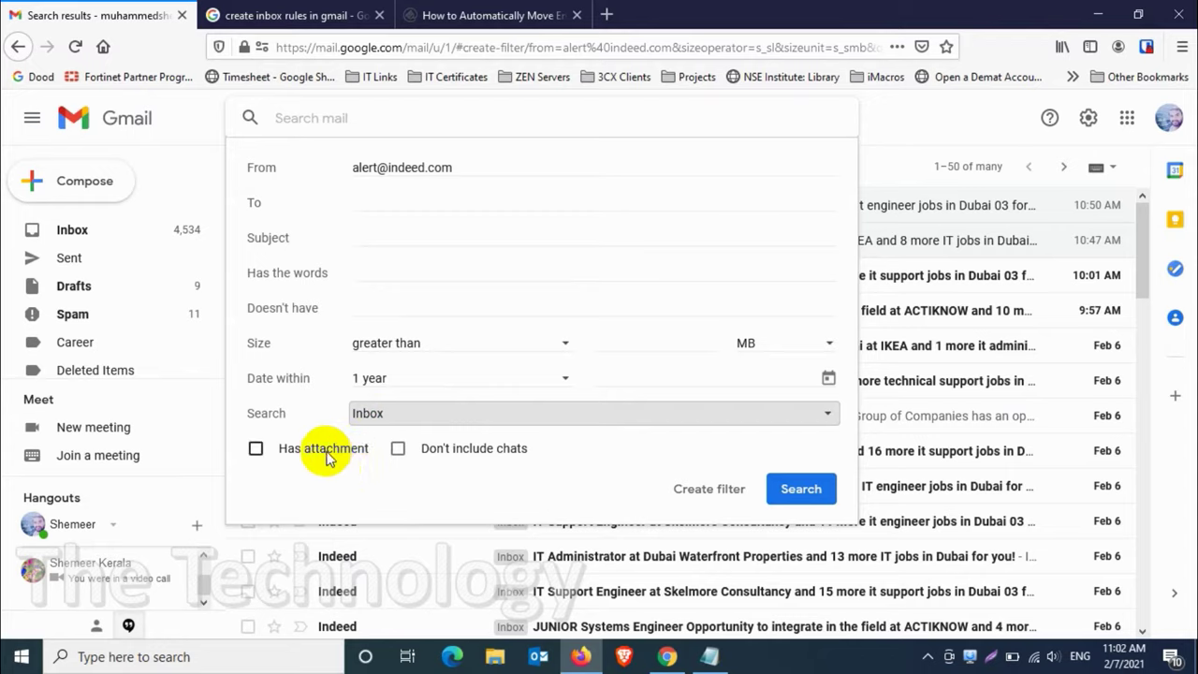
{"action": "left_click", "coordinate": [256, 449]}
{"action": "left_click", "coordinate": [255, 449]}
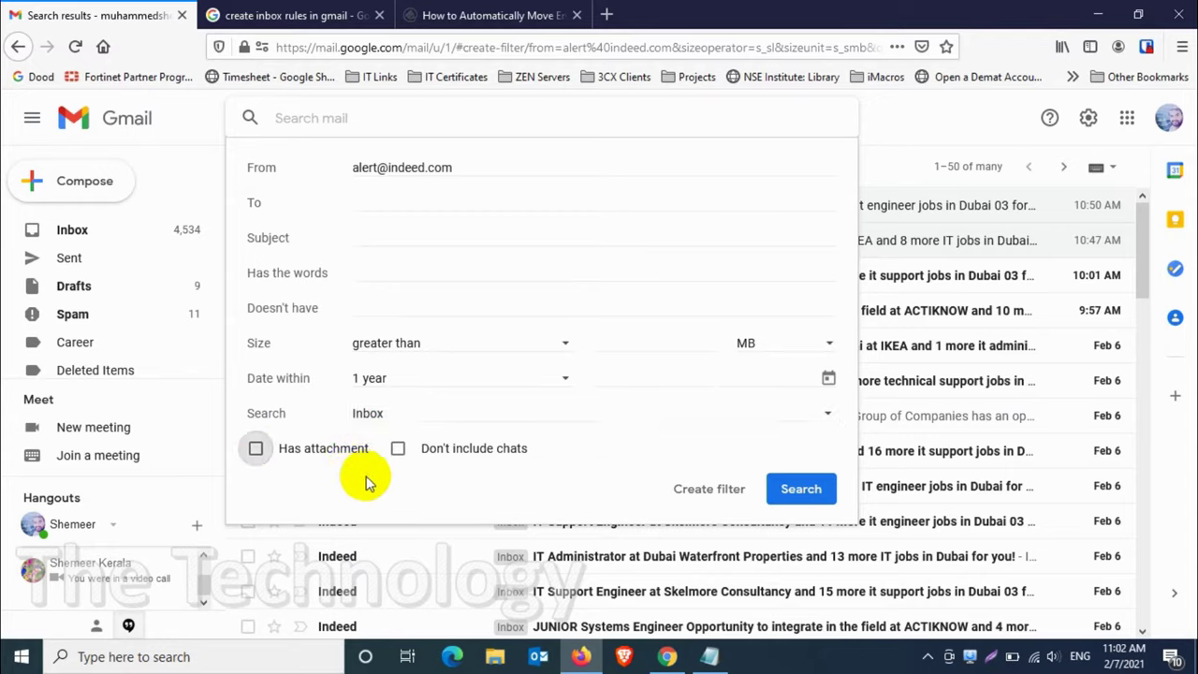
{"action": "left_click", "coordinate": [398, 449]}
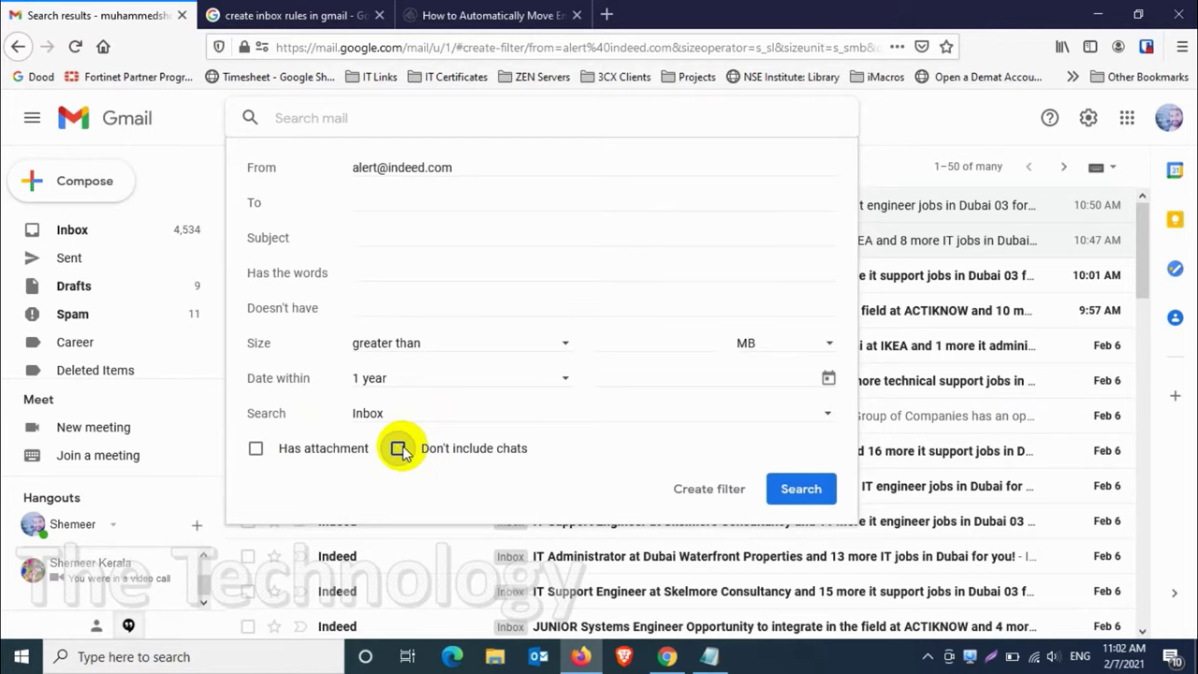
Step: Create a filter from these criteria and read the warning about 'in:' searches
{"action": "left_click", "coordinate": [709, 493]}
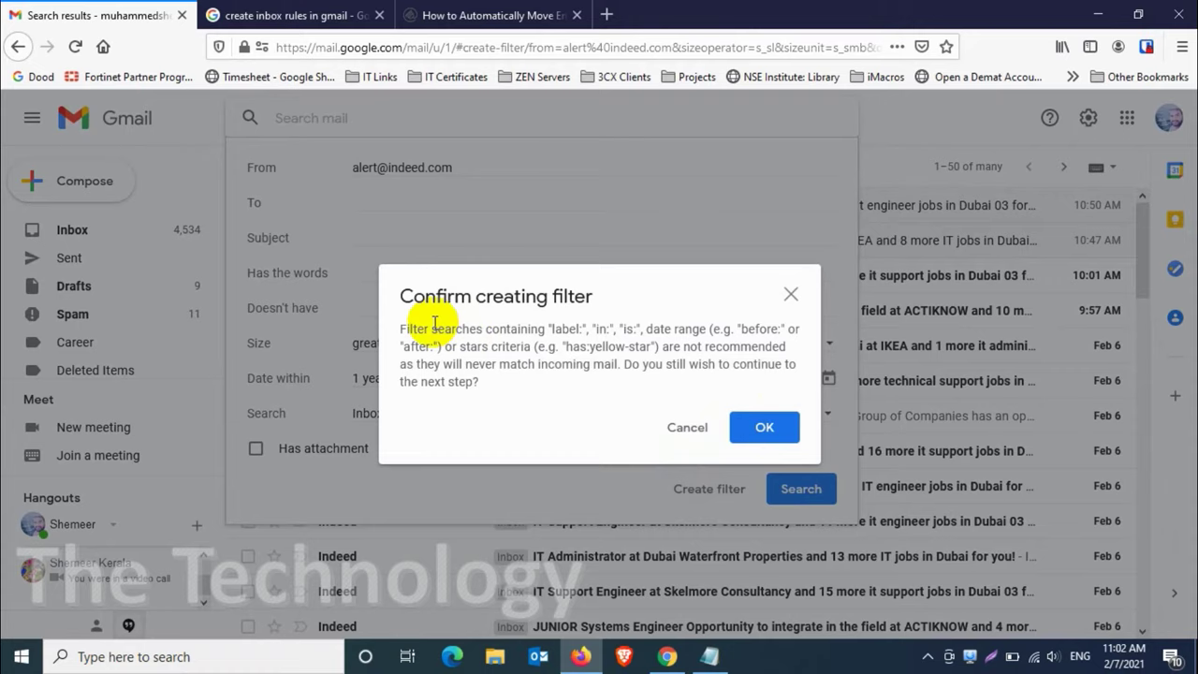
{"action": "left_click_drag", "start_coordinate": [397, 328], "coordinate": [795, 396]}
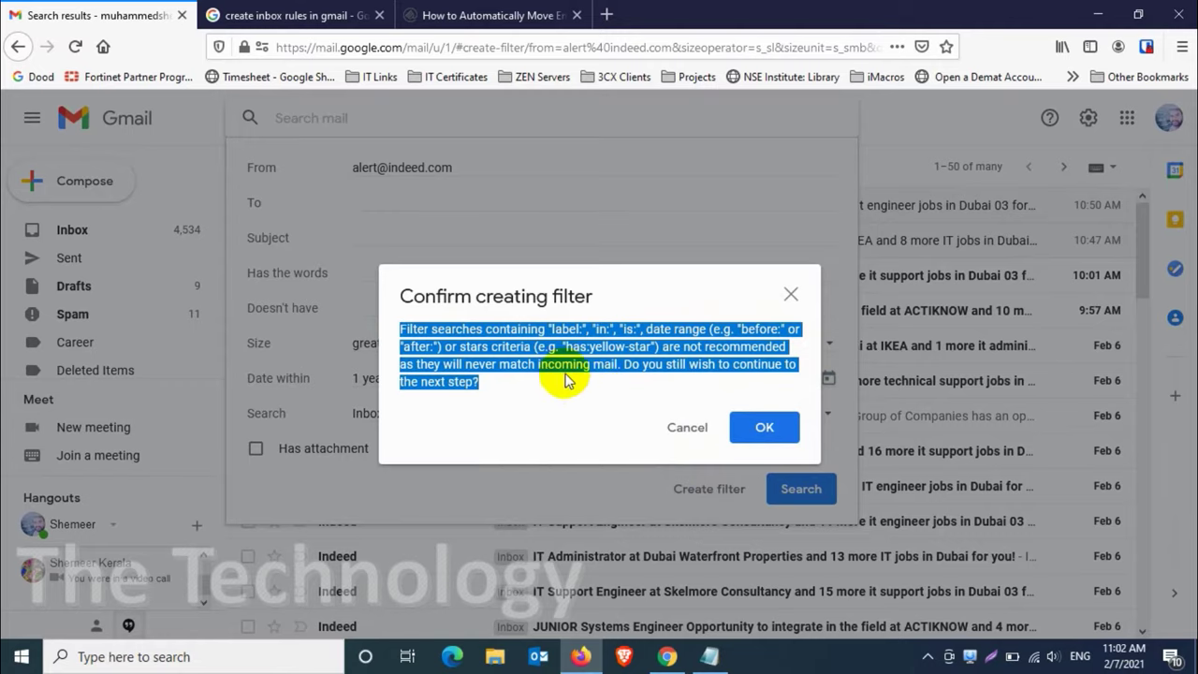
{"action": "left_click", "coordinate": [472, 329]}
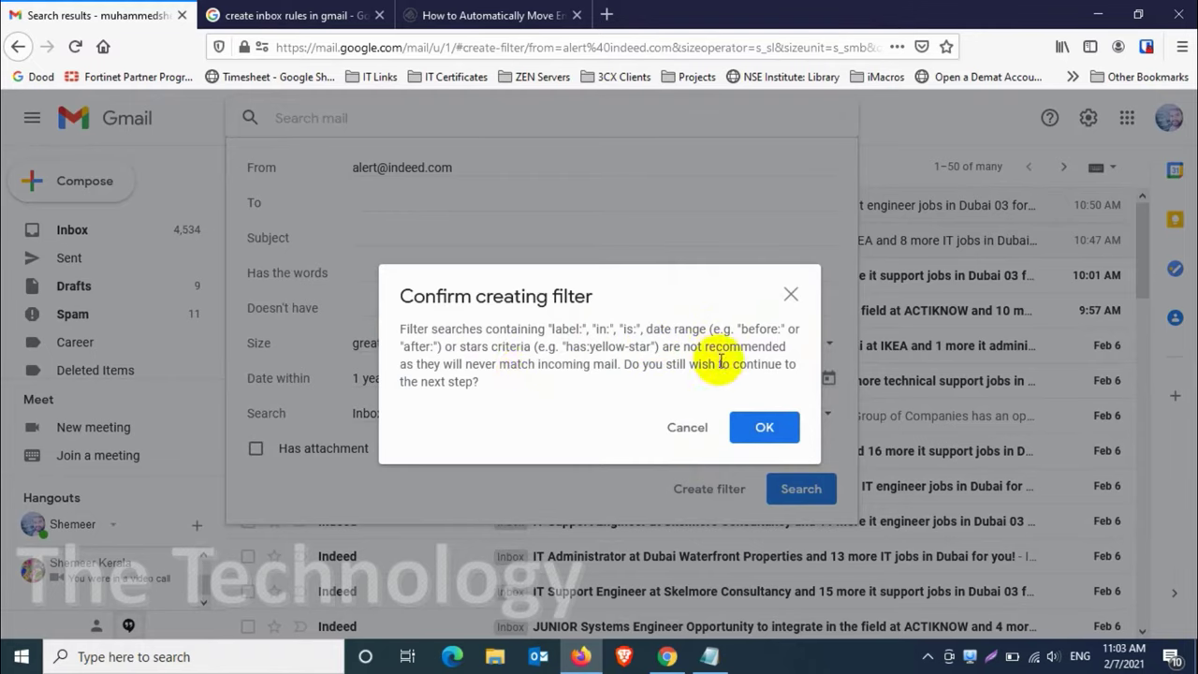
Step: Confirm the warning, switch on Apply the label, and open the label list
{"action": "left_click", "coordinate": [764, 431]}
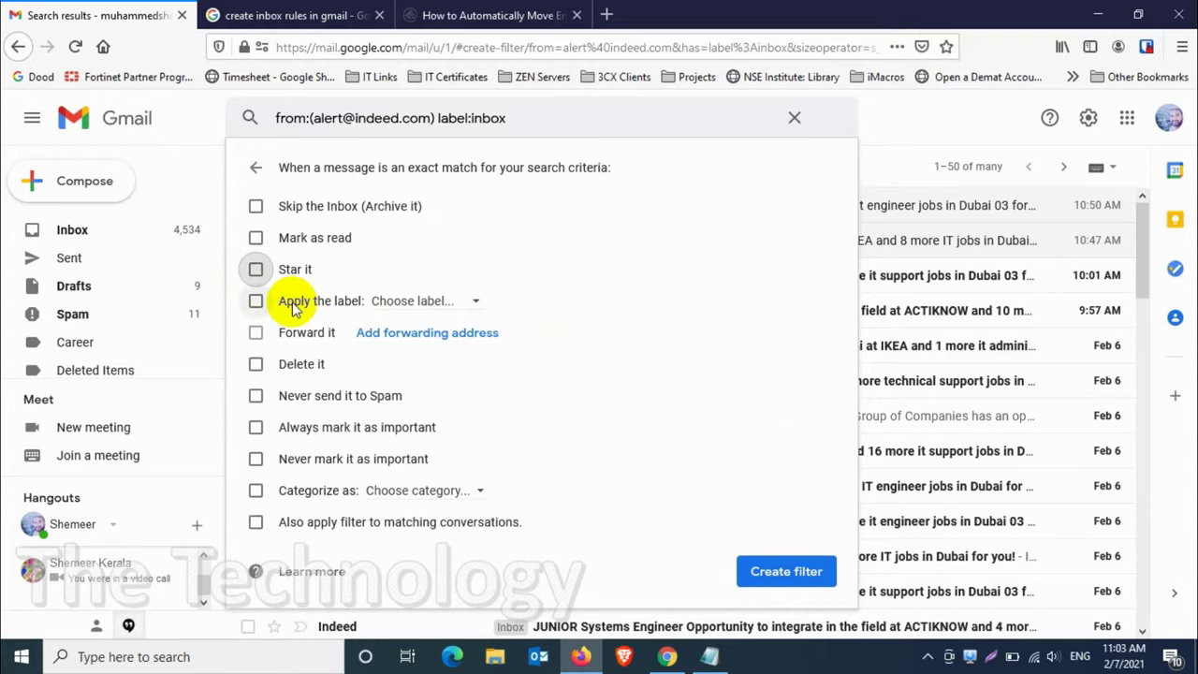
{"action": "left_click", "coordinate": [472, 309]}
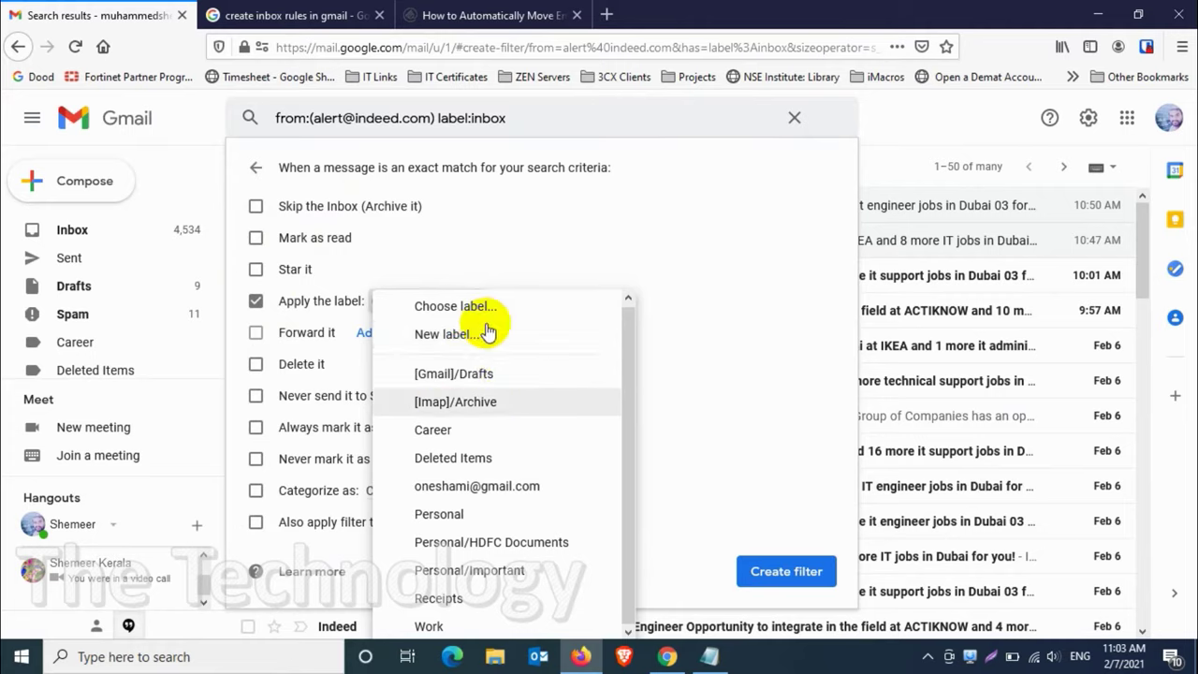
Step: Create a new label Indeed nested under Career and set it as the filter's label
{"action": "left_click", "coordinate": [475, 345]}
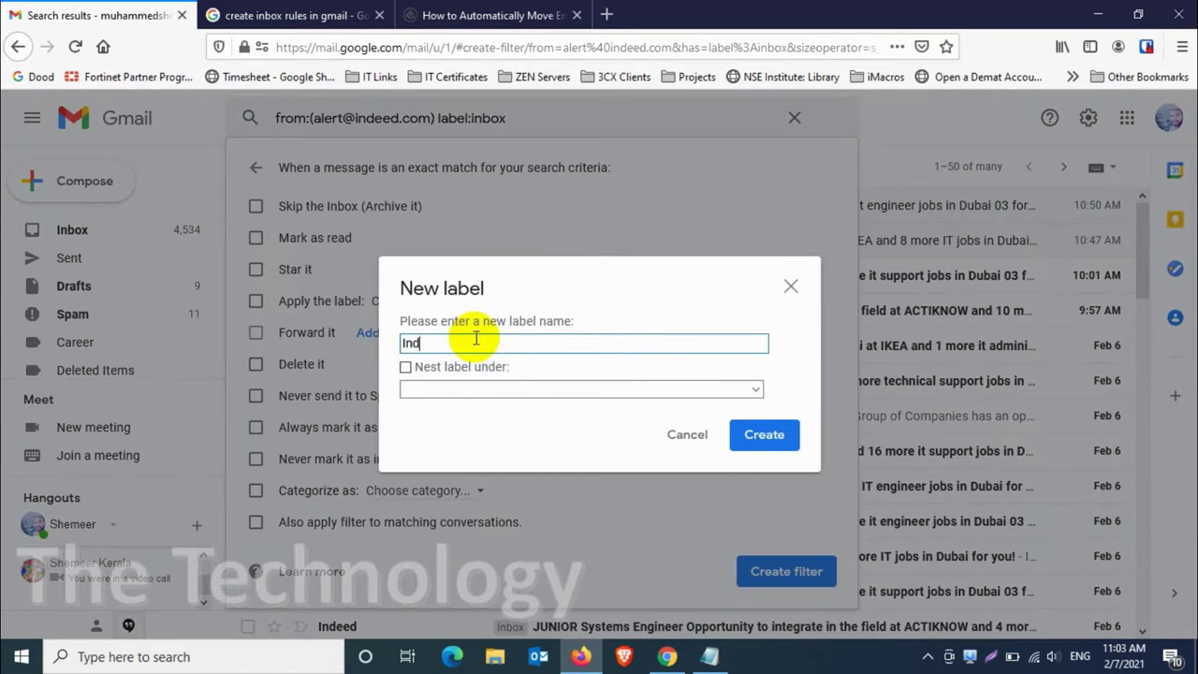
{"action": "left_click", "coordinate": [405, 367]}
{"action": "left_click", "coordinate": [446, 389]}
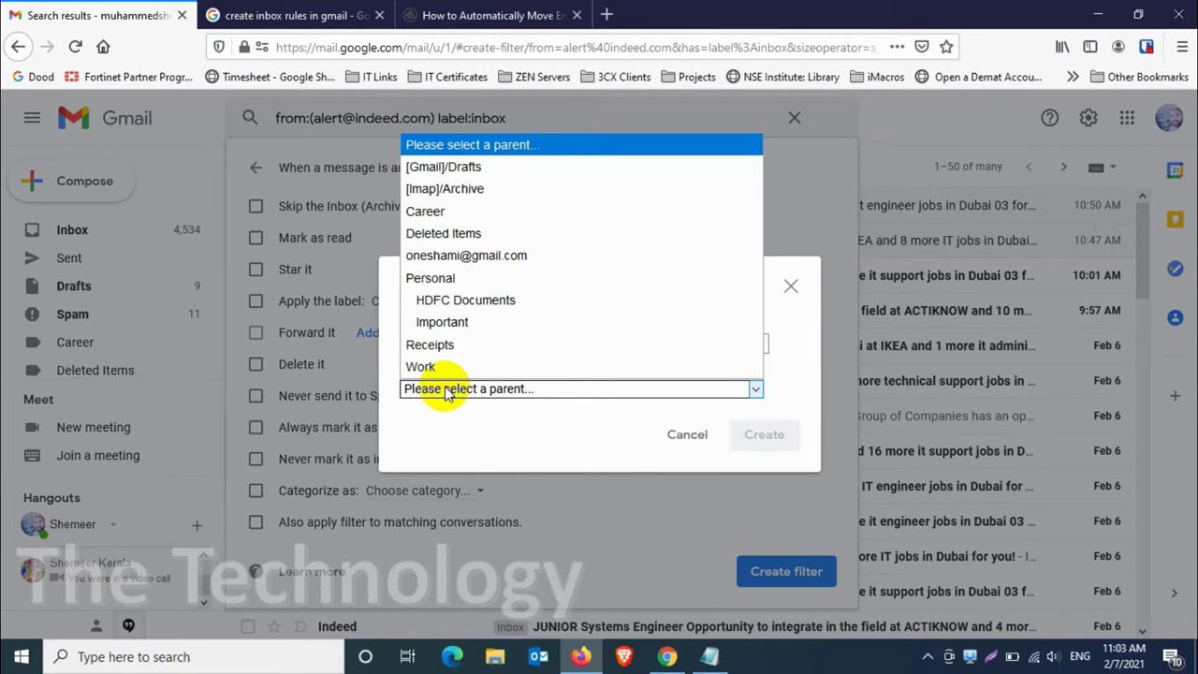
{"action": "left_click", "coordinate": [427, 210]}
{"action": "left_click_drag", "start_coordinate": [444, 342], "coordinate": [396, 328]}
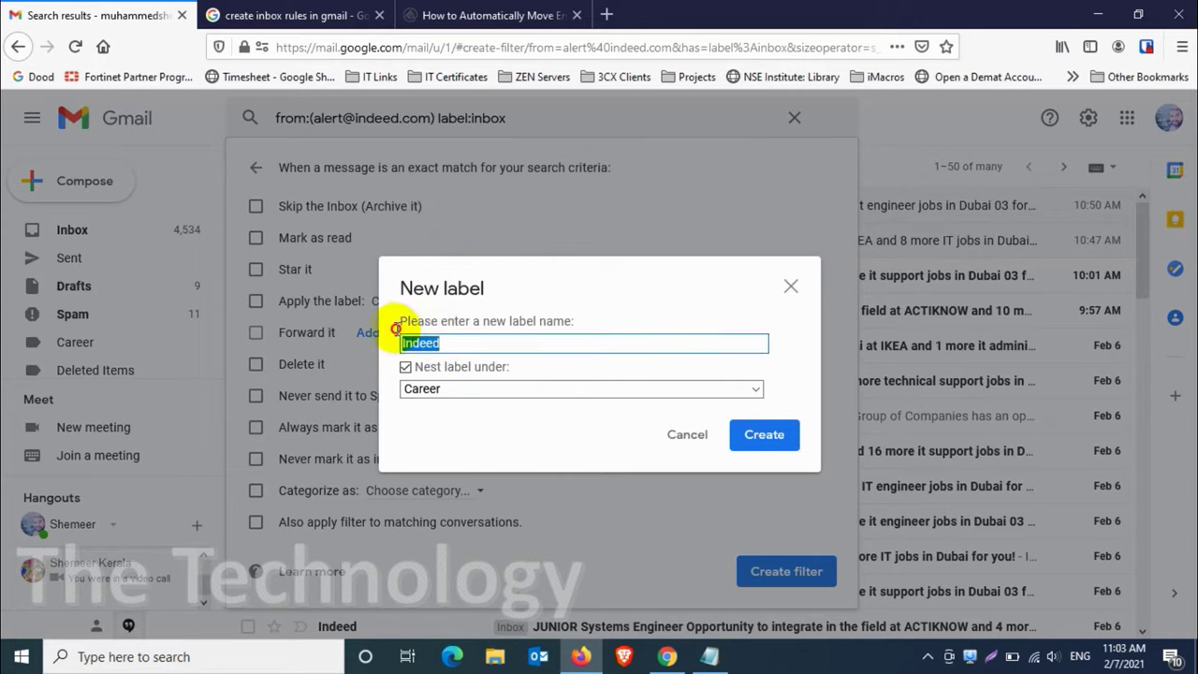
{"action": "left_click", "coordinate": [459, 392]}
{"action": "left_click", "coordinate": [457, 213]}
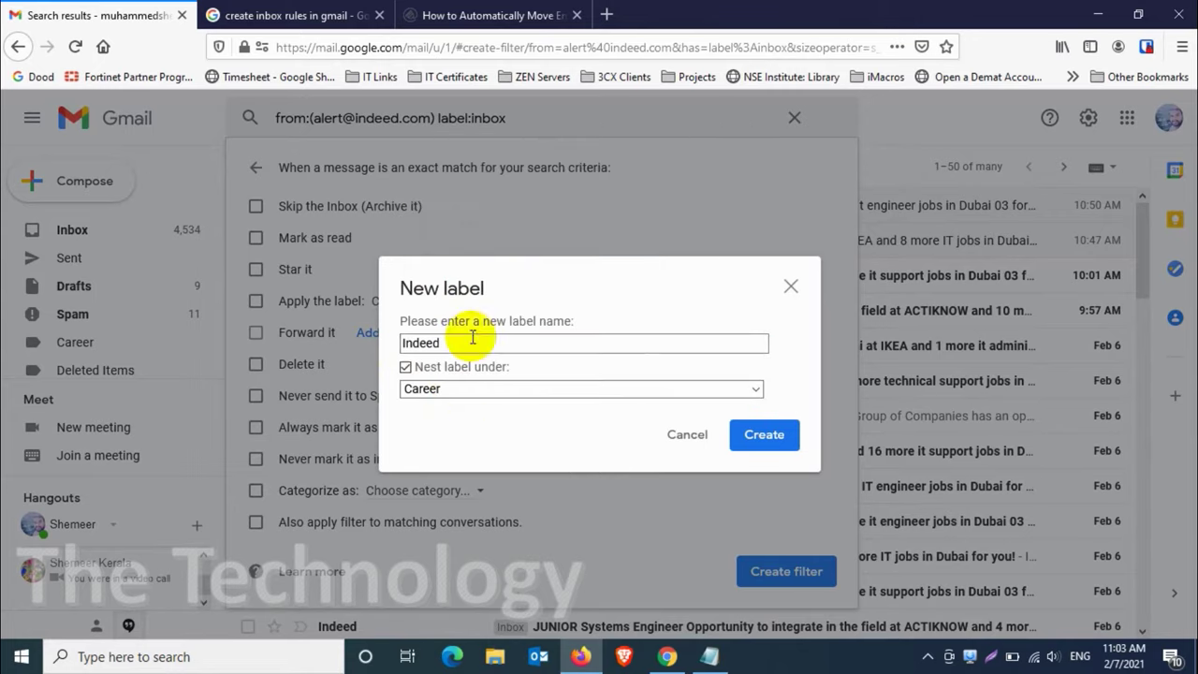
{"action": "left_click", "coordinate": [764, 436]}
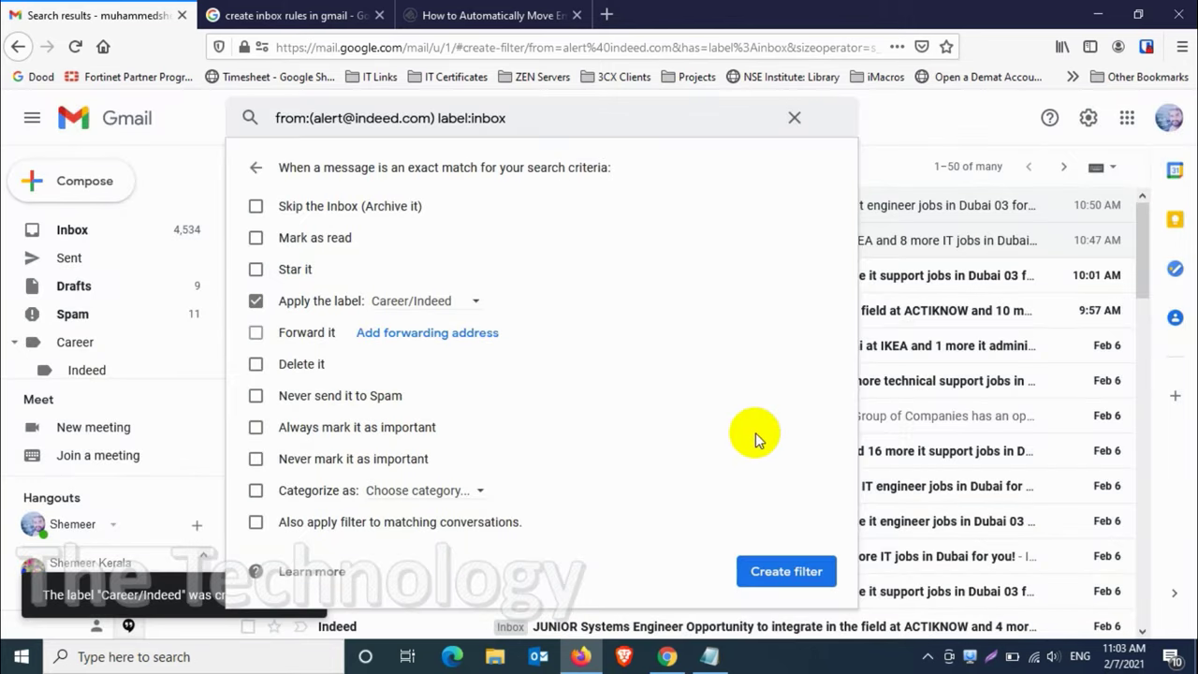
Step: Save the filter, dismiss its confirmation notice, and view the Career label
{"action": "left_click", "coordinate": [786, 570]}
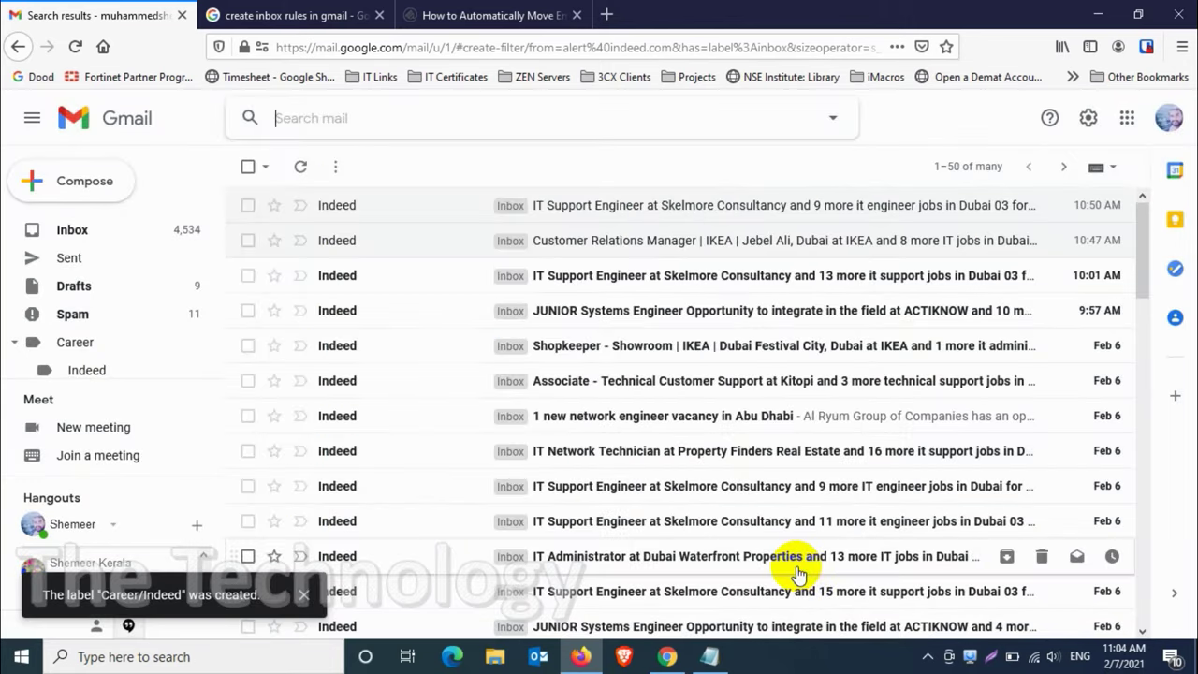
{"action": "left_click", "coordinate": [290, 594]}
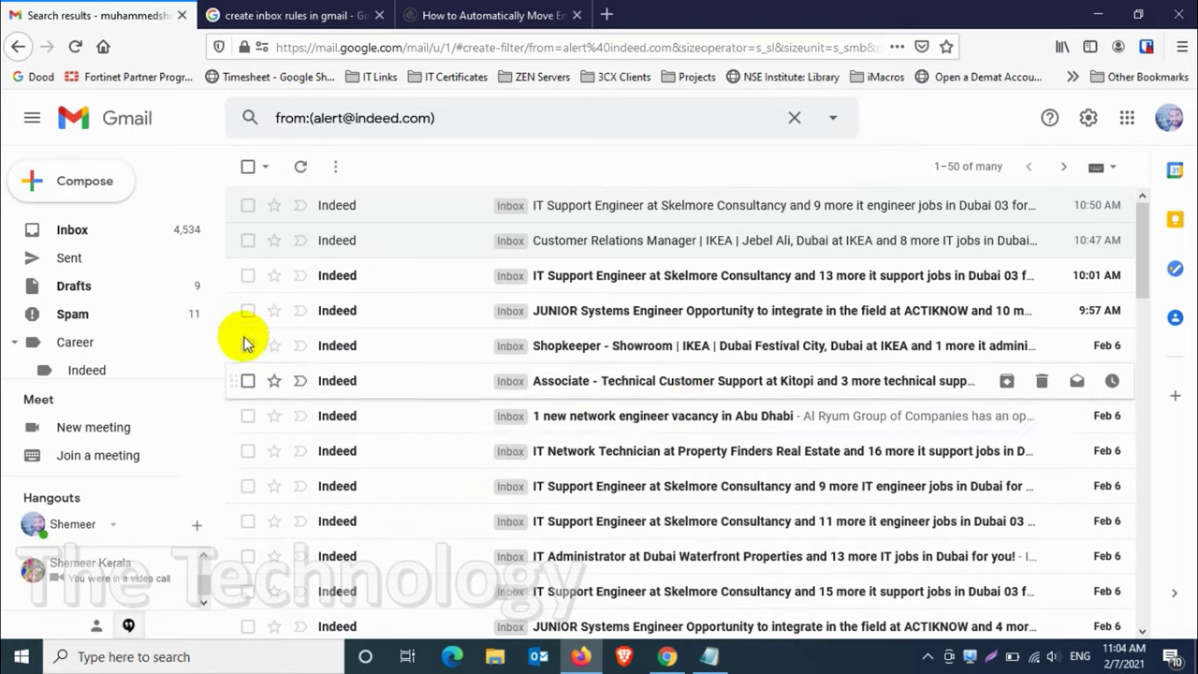
{"action": "left_click", "coordinate": [66, 344]}
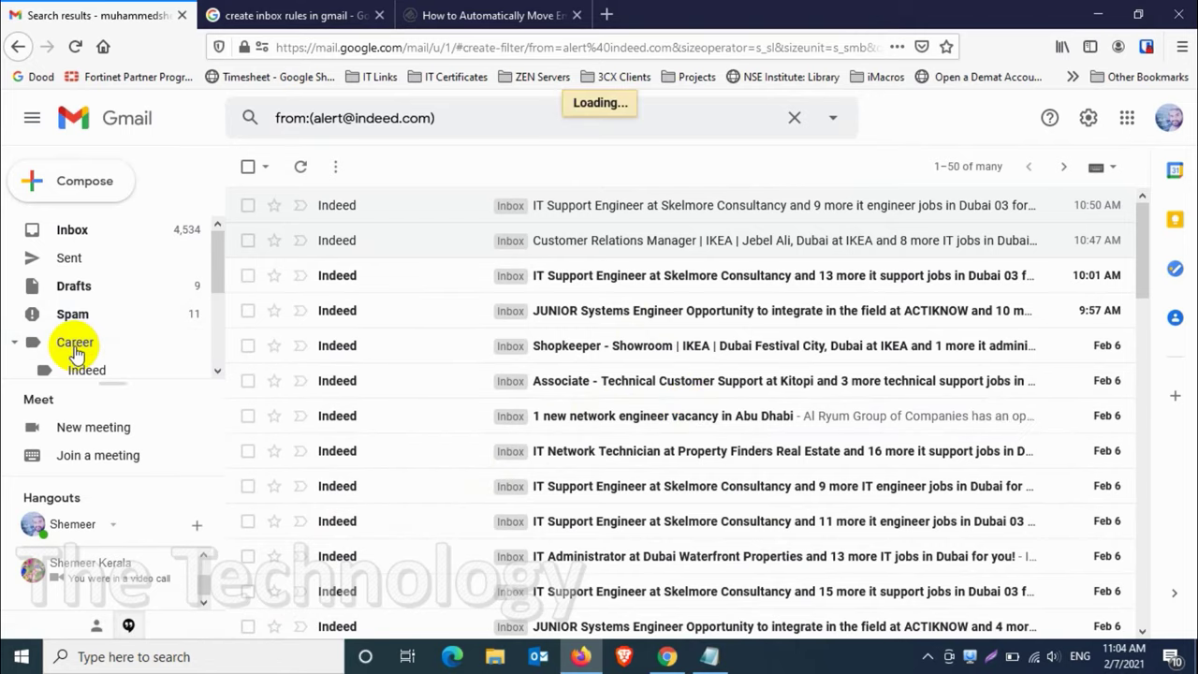
Step: Expand Career and open the still-empty Career/Indeed sub-label
{"action": "left_click", "coordinate": [15, 346]}
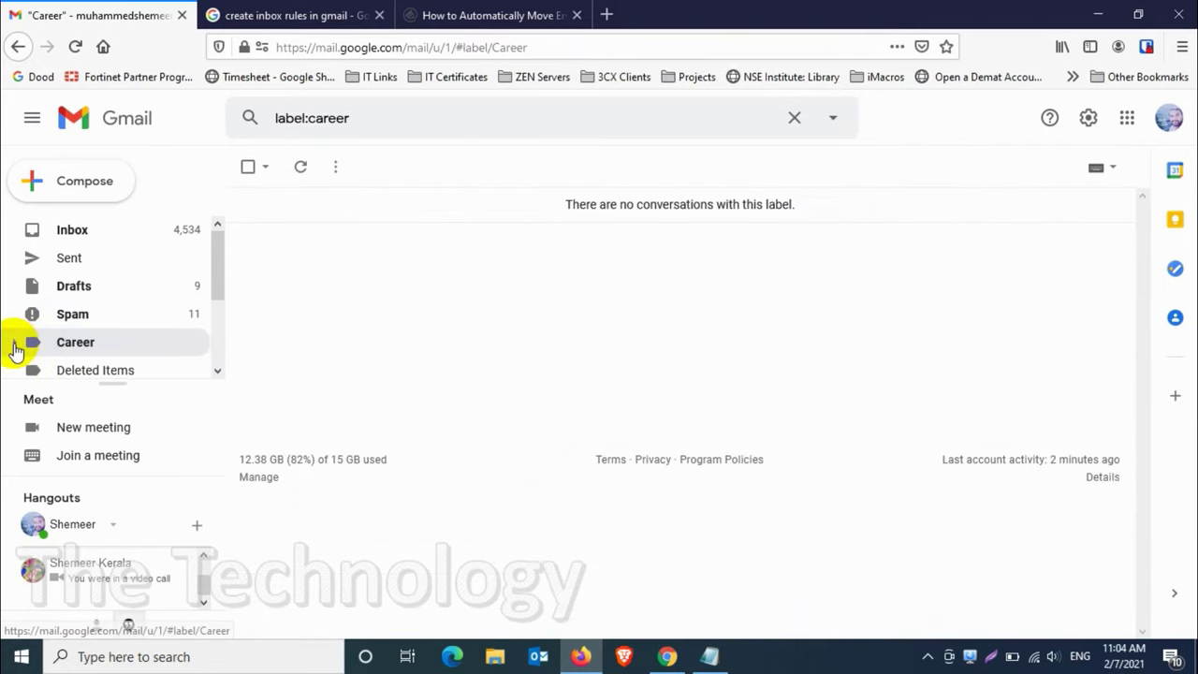
{"action": "scroll", "coordinate": [57, 356], "scroll_direction": "down", "scroll_amount": 2}
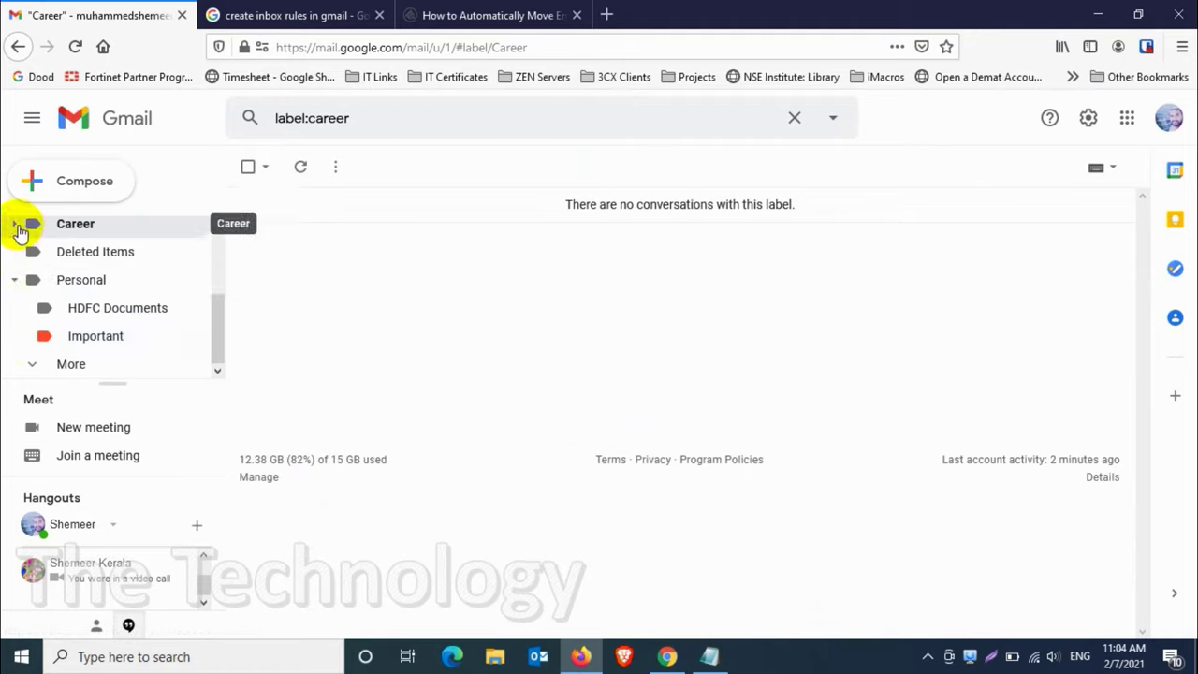
{"action": "left_click", "coordinate": [16, 225]}
{"action": "left_click", "coordinate": [86, 255]}
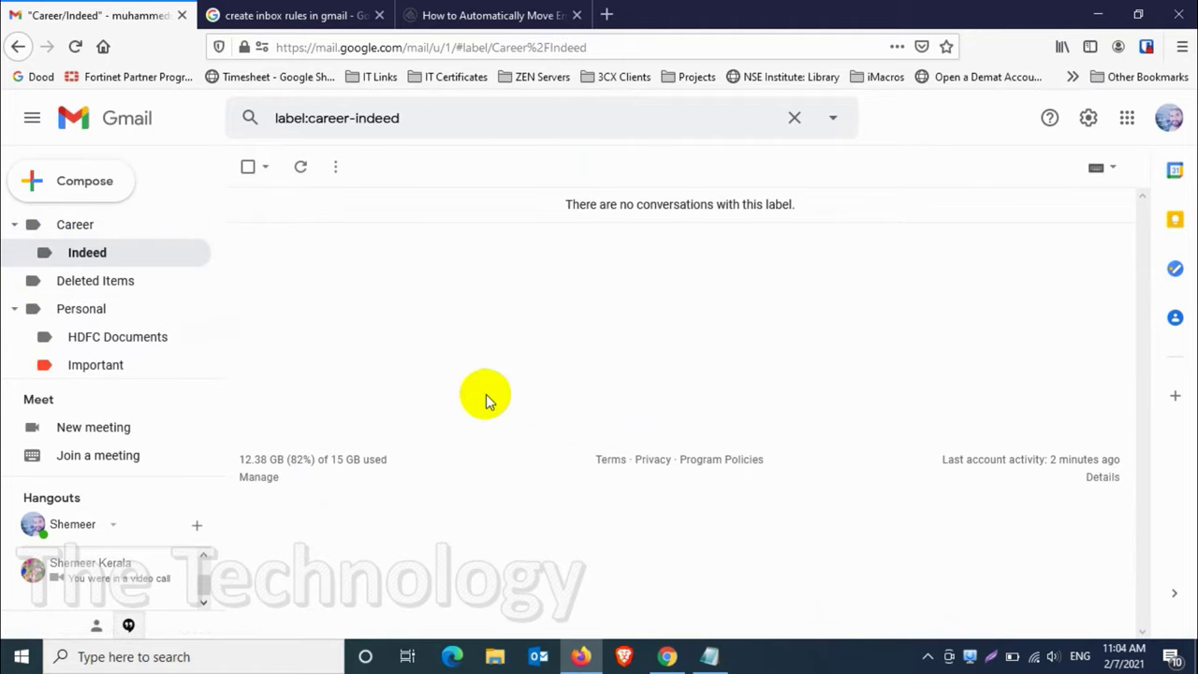
{"action": "left_click", "coordinate": [438, 118]}
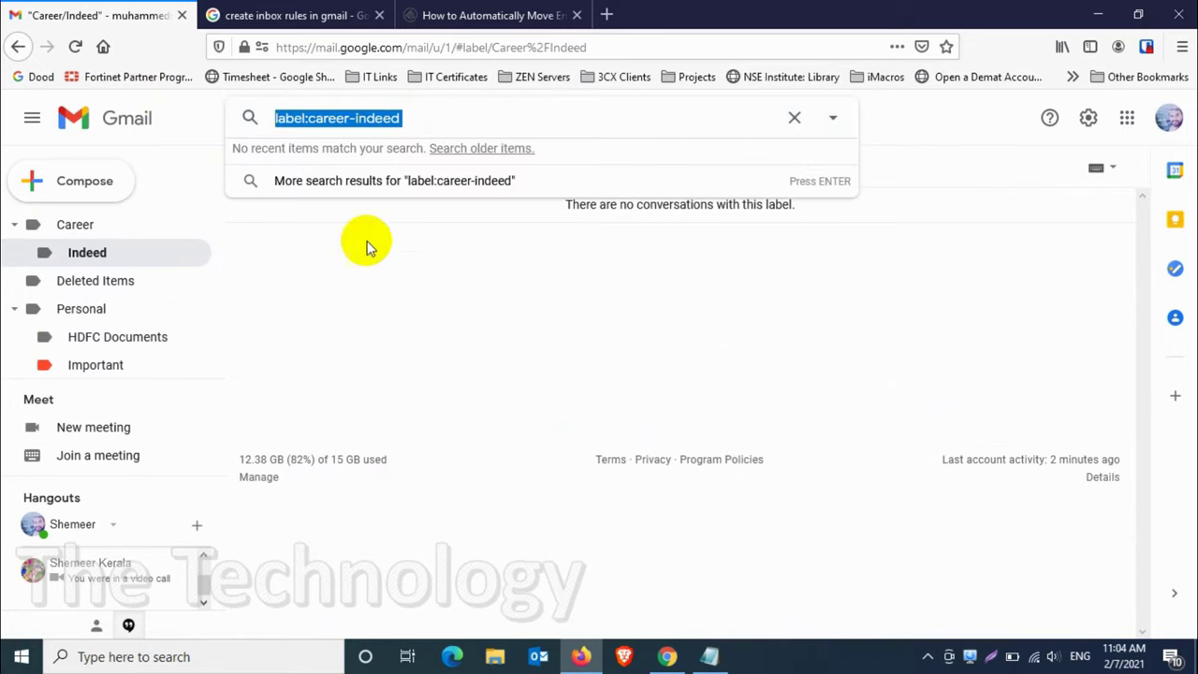
{"action": "left_click", "coordinate": [487, 337]}
{"action": "scroll", "coordinate": [150, 276], "scroll_direction": "up", "scroll_amount": 3}
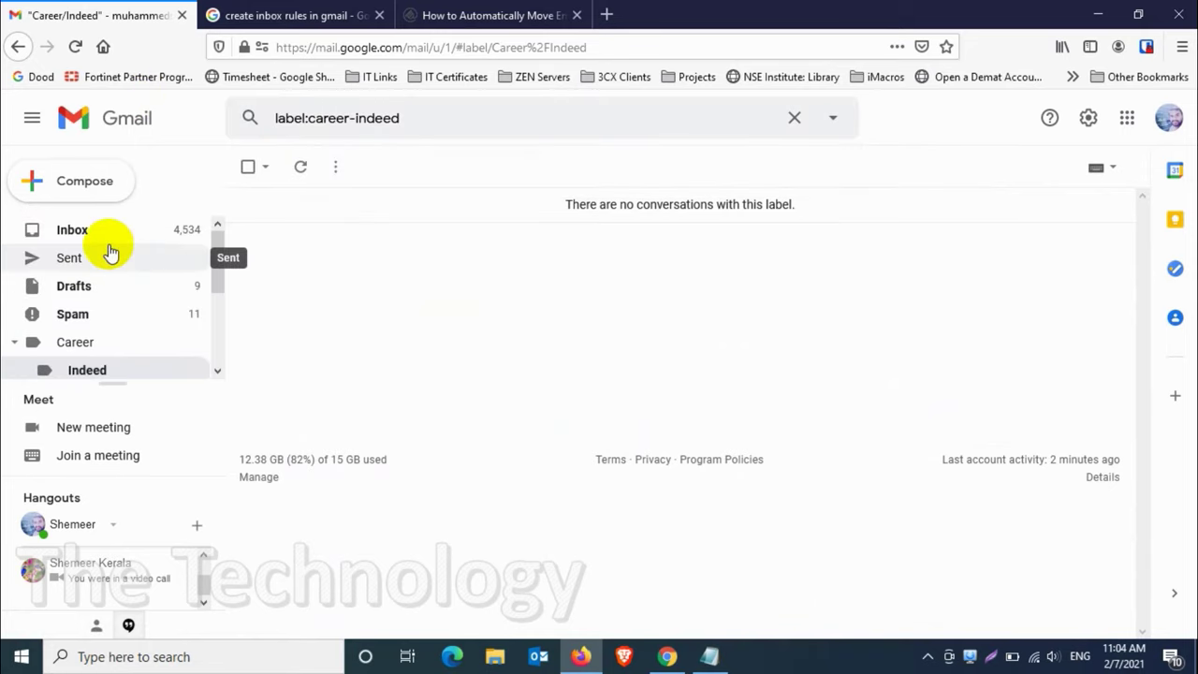
Step: Go back to the Inbox, which lists recent Indeed job alerts at the top
{"action": "left_click", "coordinate": [106, 242]}
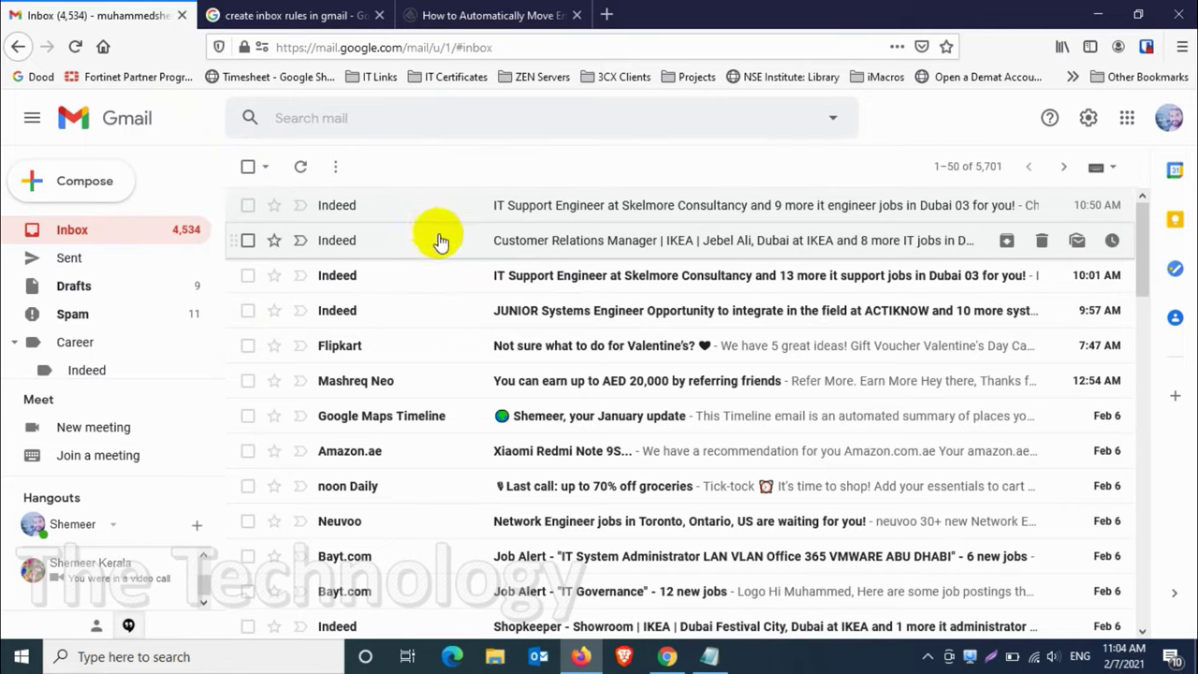